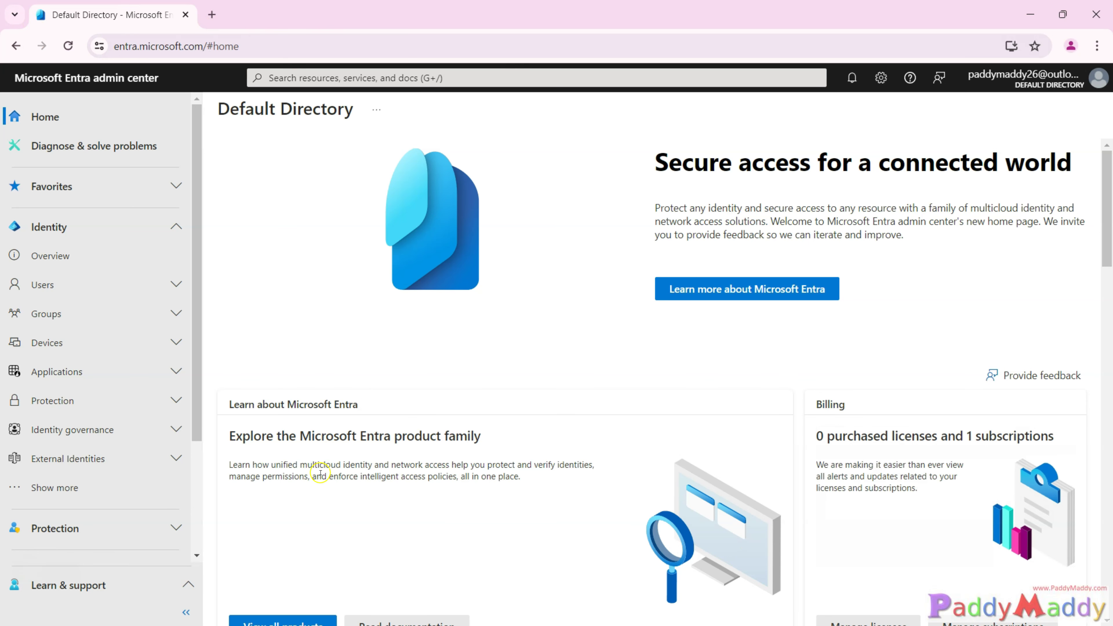
- Start a new internal user with the user principal name azadmin and the display name AzAdmin
{"action": "left_click", "coordinate": [42, 285]}
{"action": "left_click", "coordinate": [54, 323]}
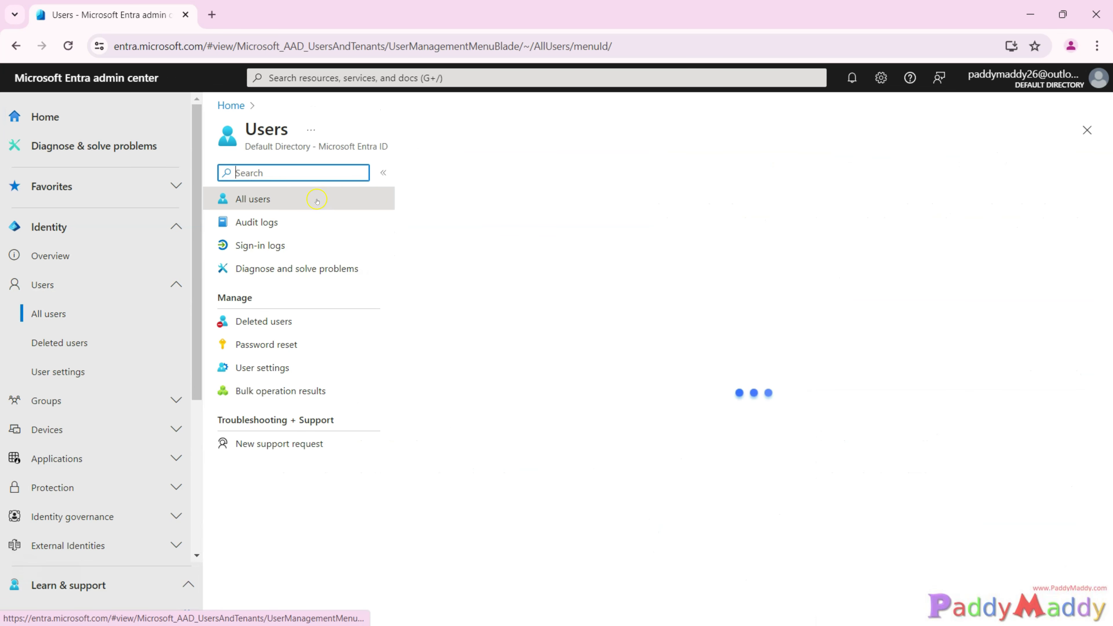
{"action": "left_click", "coordinate": [441, 176]}
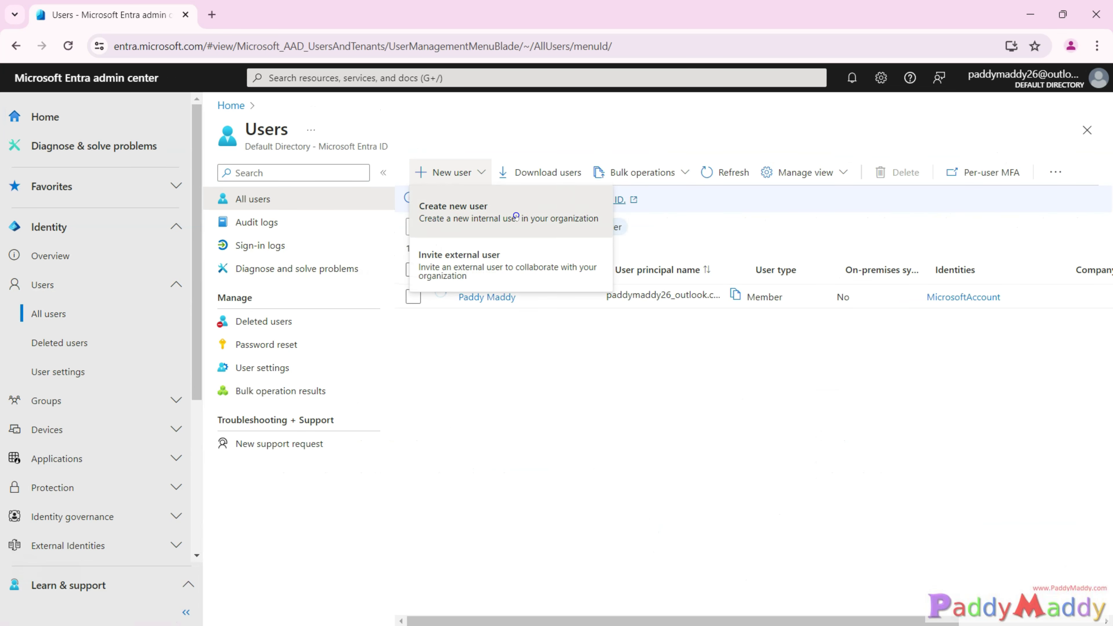
{"action": "left_click", "coordinate": [460, 207]}
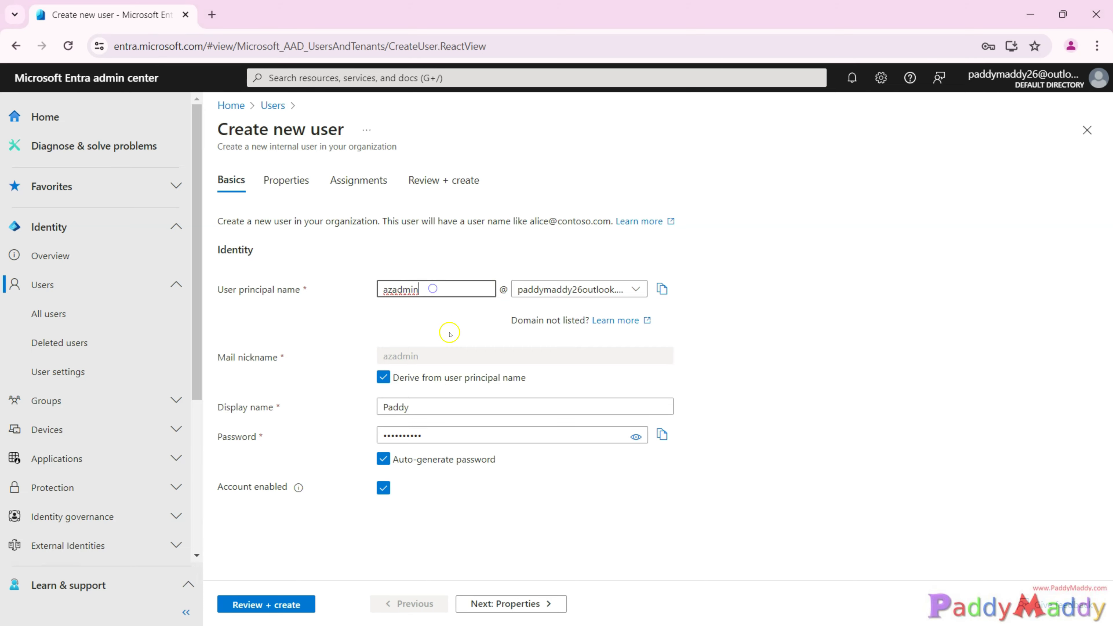
{"action": "left_click_drag", "start_coordinate": [410, 407], "coordinate": [289, 402]}
{"action": "type", "text": "AzAdmin"}
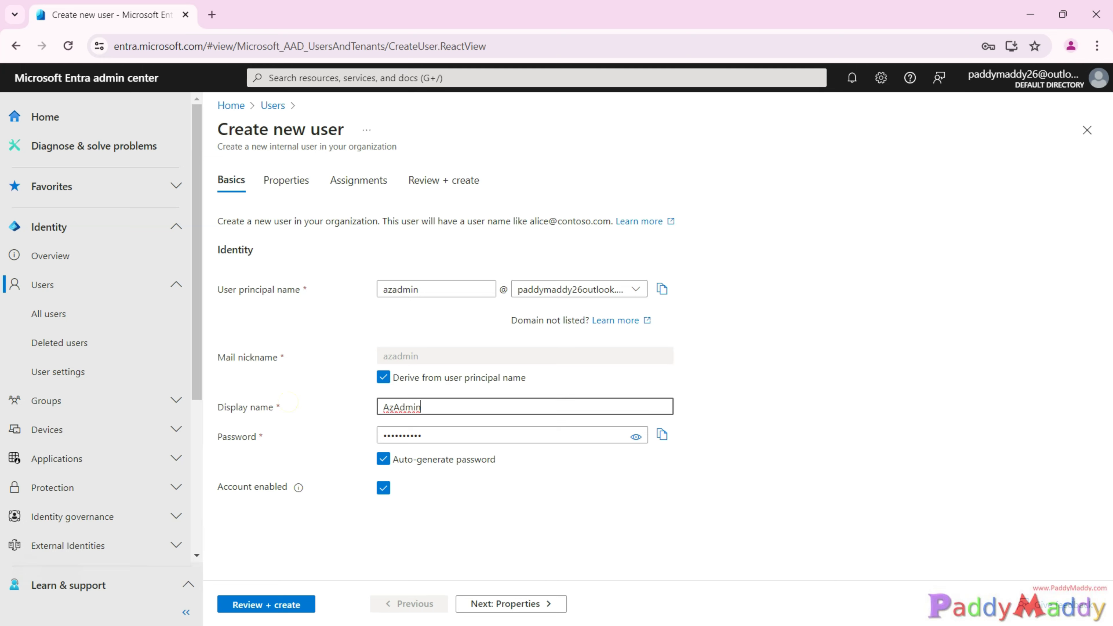
{"action": "mouse_move", "coordinate": [438, 261]}
{"action": "left_mouse_down"}
{"action": "mouse_move", "coordinate": [407, 313]}
{"action": "mouse_move", "coordinate": [423, 263]}
{"action": "left_mouse_up"}
{"action": "left_click_drag", "start_coordinate": [506, 305], "coordinate": [631, 306]}
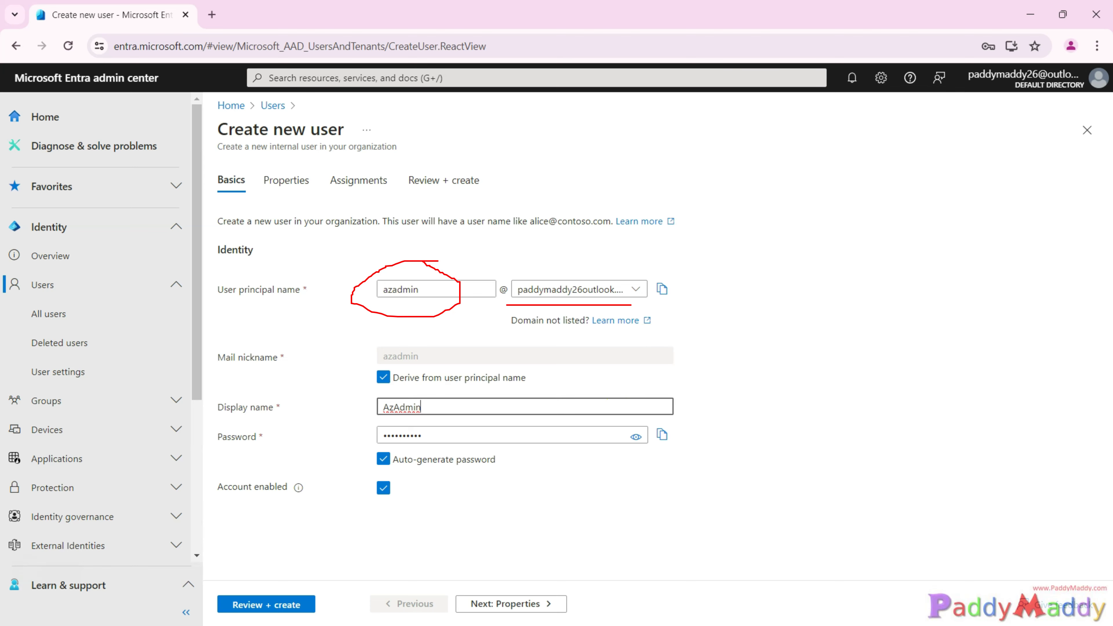
{"action": "mouse_move", "coordinate": [732, 157]}
{"action": "left_mouse_down"}
{"action": "mouse_move", "coordinate": [618, 163]}
{"action": "mouse_move", "coordinate": [578, 277]}
{"action": "mouse_move", "coordinate": [614, 260]}
{"action": "left_mouse_up"}
{"action": "key", "text": "Escape"}
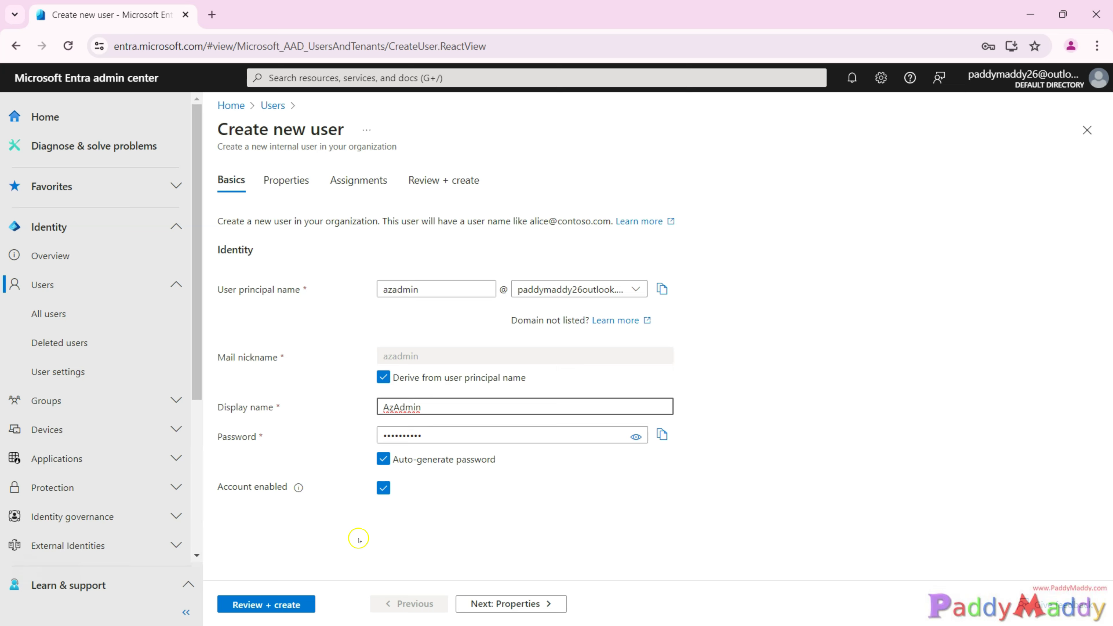
- Set the new user's first name to AzAdmin and usage location to United States, and continue to the assignments
{"action": "left_click", "coordinate": [284, 180]}
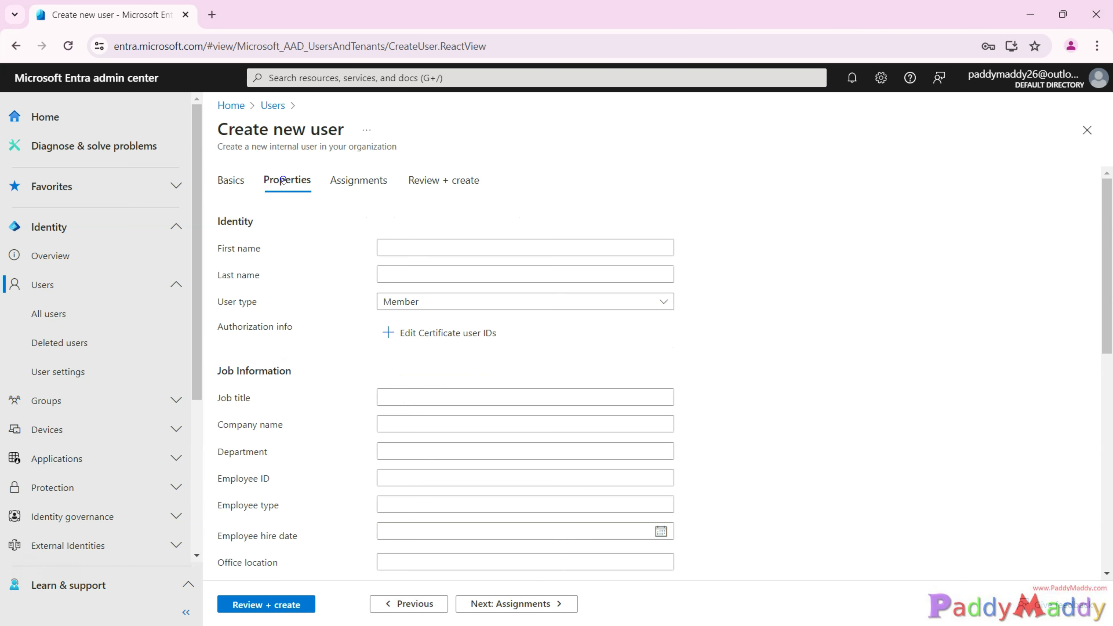
{"action": "left_click", "coordinate": [402, 242]}
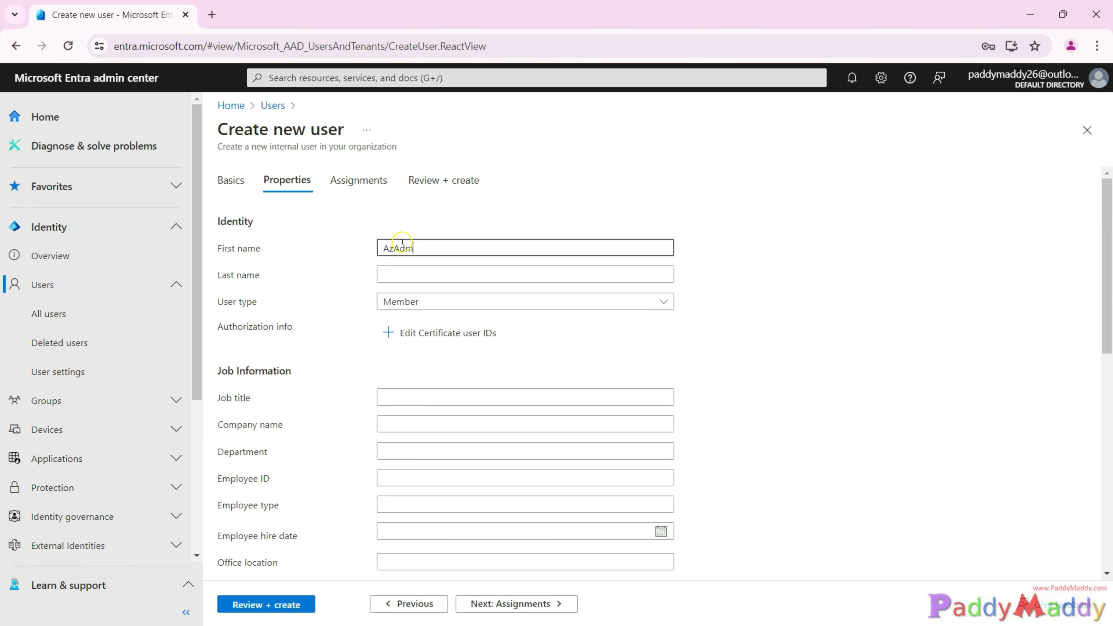
{"action": "scroll", "coordinate": [656, 421], "scroll_direction": "down", "scroll_amount": 5}
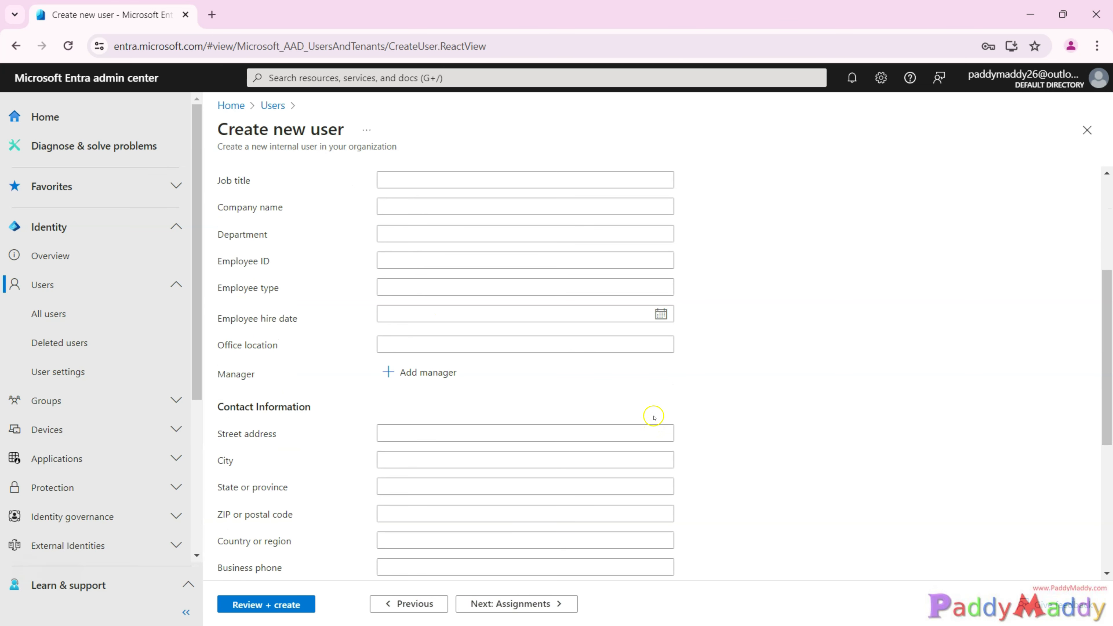
{"action": "scroll", "coordinate": [346, 458], "scroll_direction": "down", "scroll_amount": 5}
{"action": "left_click", "coordinate": [673, 551]}
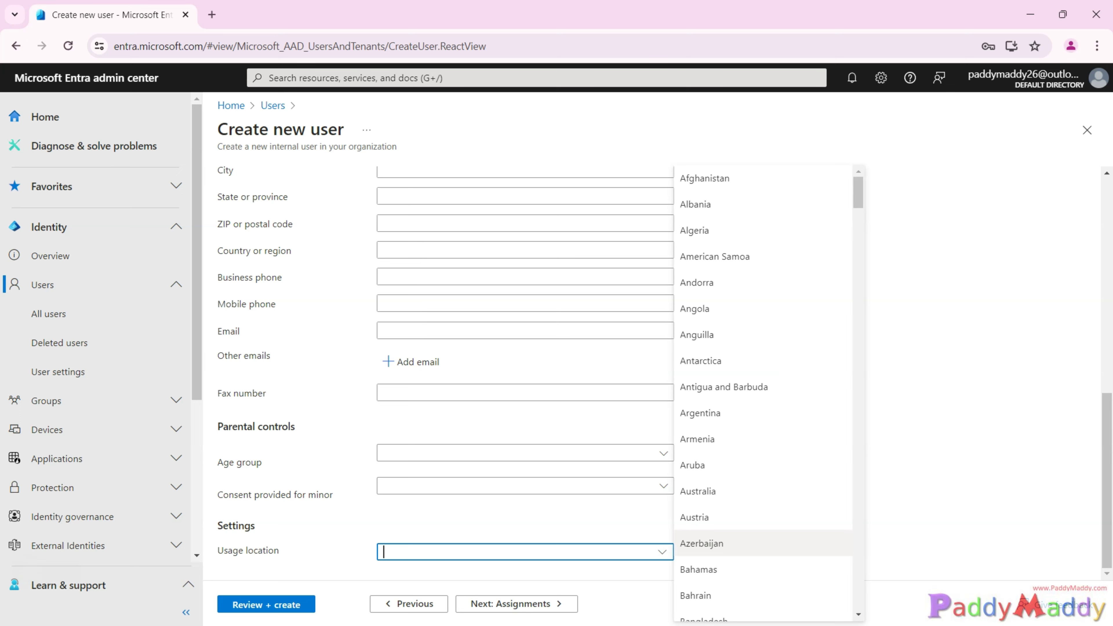
{"action": "left_click_drag", "start_coordinate": [858, 193], "coordinate": [859, 594]}
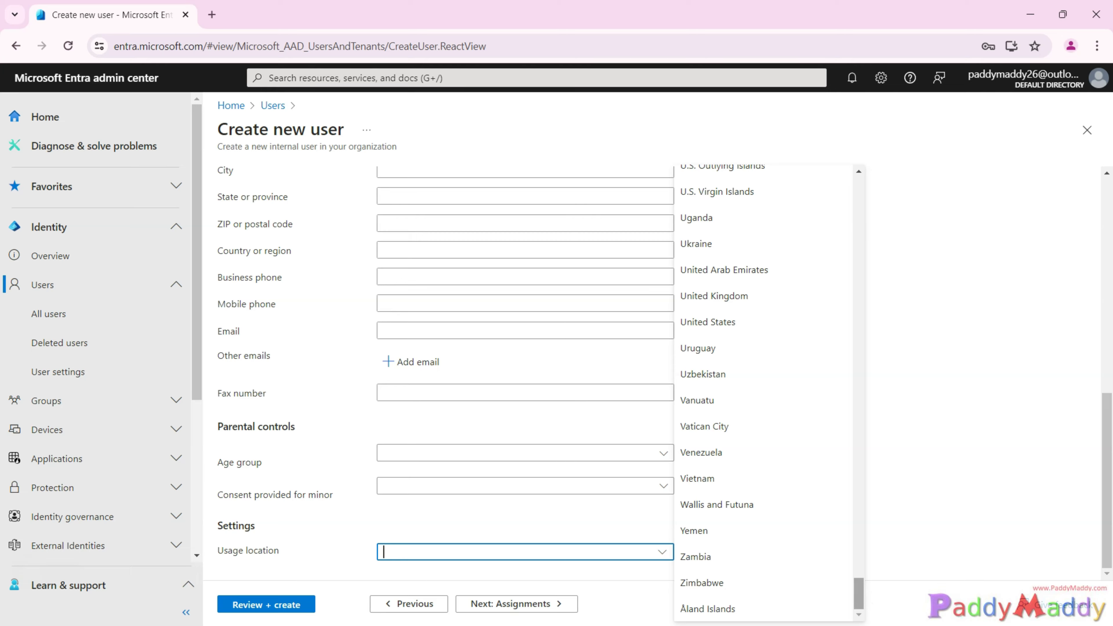
{"action": "left_click", "coordinate": [718, 322]}
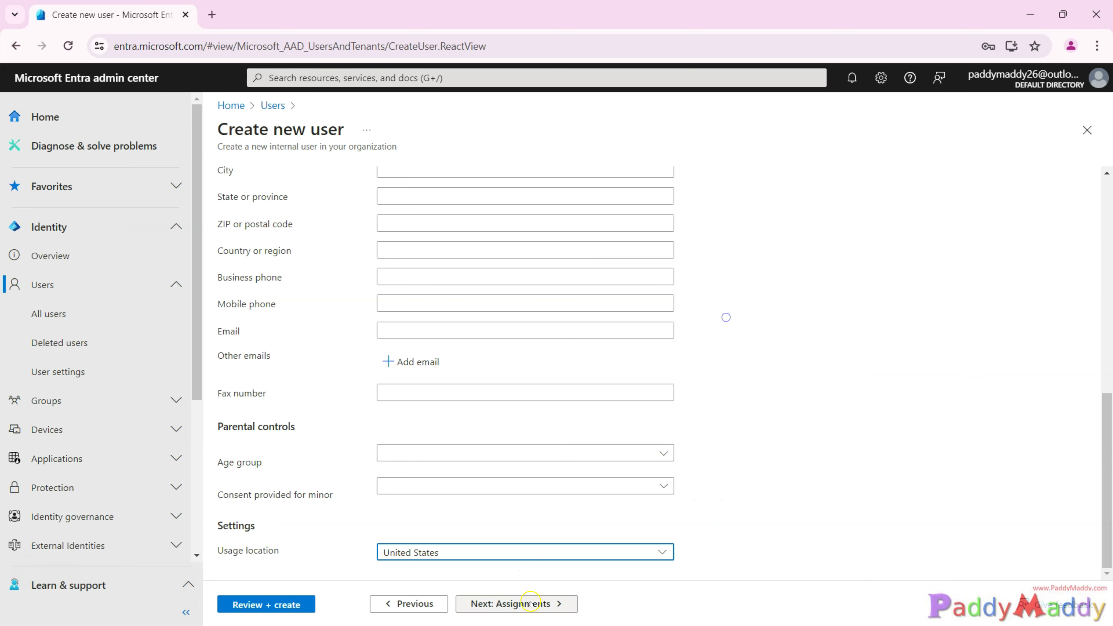
{"action": "left_click", "coordinate": [526, 604]}
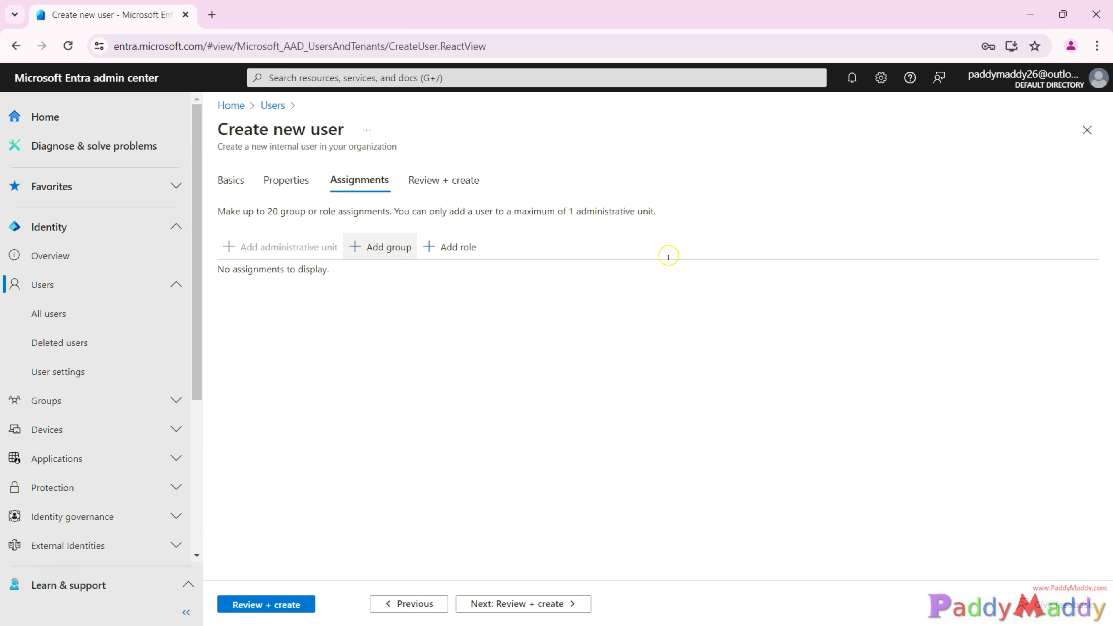
{"action": "mouse_move", "coordinate": [224, 337]}
{"action": "left_mouse_down"}
{"action": "mouse_move", "coordinate": [288, 386]}
{"action": "mouse_move", "coordinate": [378, 288]}
{"action": "mouse_move", "coordinate": [358, 300]}
{"action": "mouse_move", "coordinate": [402, 307]}
{"action": "left_mouse_up"}
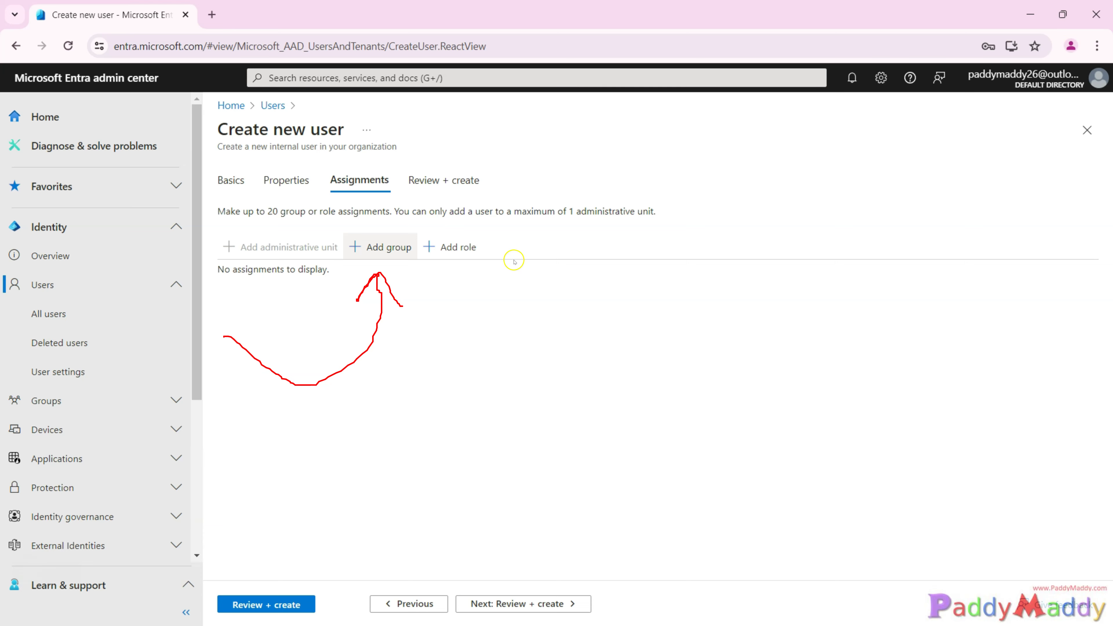
{"action": "mouse_move", "coordinate": [528, 259]}
{"action": "left_mouse_down"}
{"action": "mouse_move", "coordinate": [463, 223]}
{"action": "mouse_move", "coordinate": [420, 232]}
{"action": "mouse_move", "coordinate": [477, 283]}
{"action": "mouse_move", "coordinate": [511, 236]}
{"action": "left_mouse_up"}
{"action": "key", "text": "Escape"}
- Assign the Global Administrator directory role to the new user
{"action": "left_click", "coordinate": [456, 247]}
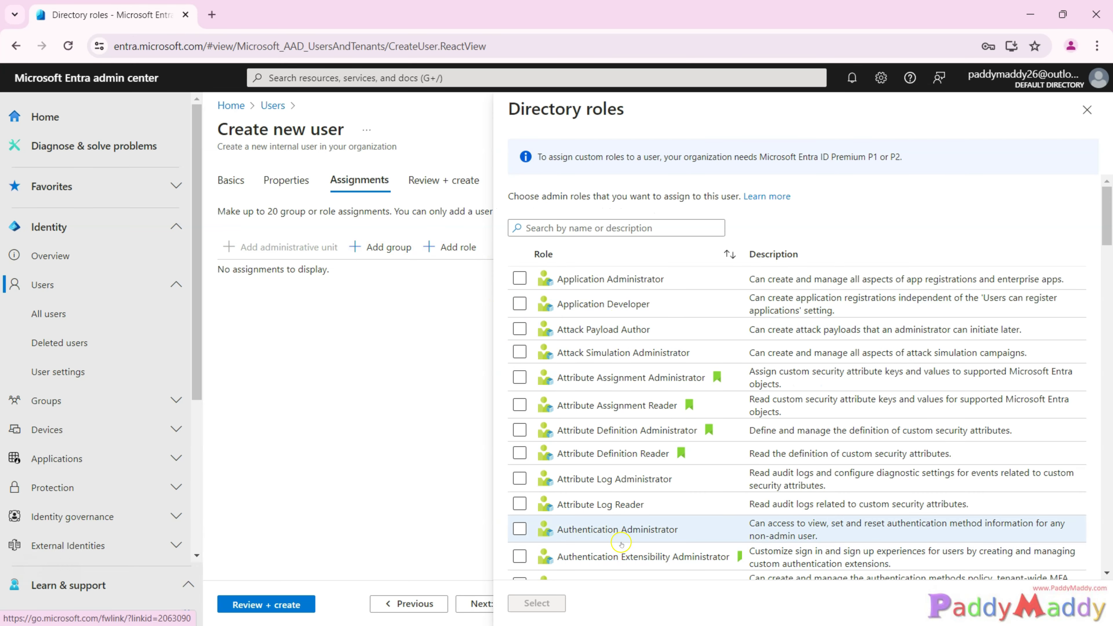
{"action": "scroll", "coordinate": [622, 542], "scroll_direction": "down", "scroll_amount": 8}
{"action": "scroll", "coordinate": [622, 517], "scroll_direction": "down", "scroll_amount": 8}
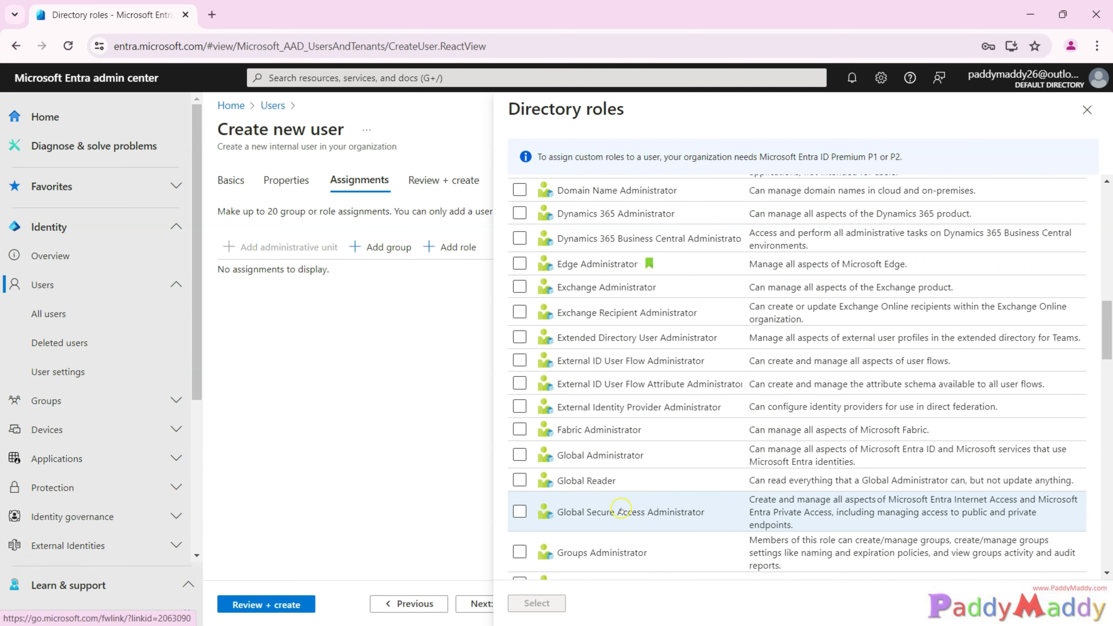
{"action": "left_click", "coordinate": [518, 552]}
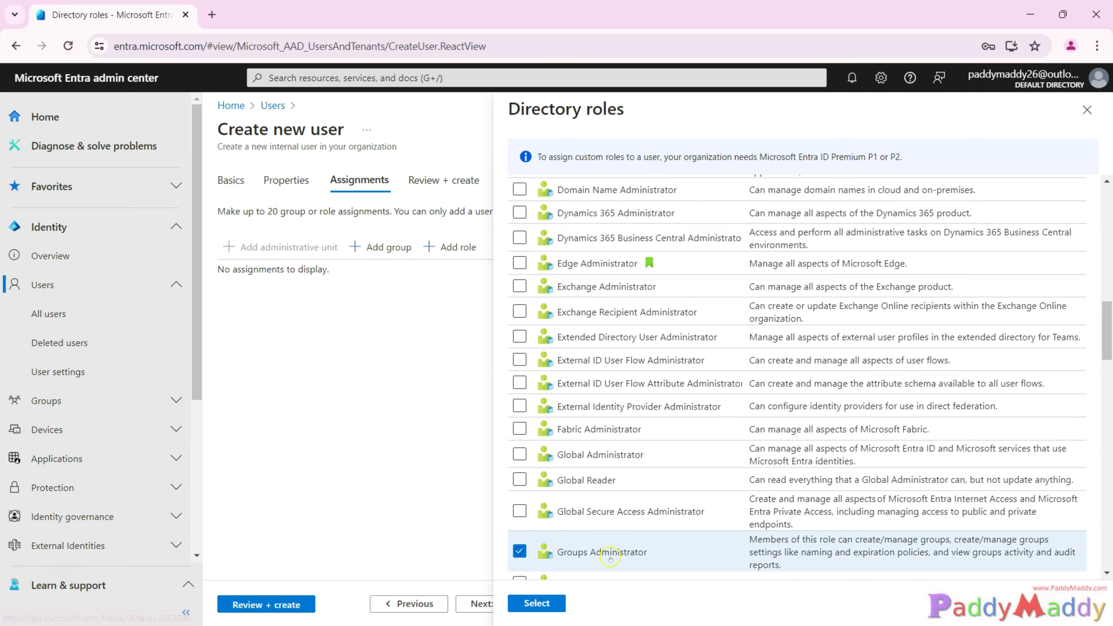
{"action": "scroll", "coordinate": [517, 550], "scroll_direction": "down", "scroll_amount": 3}
{"action": "left_click", "coordinate": [511, 412]}
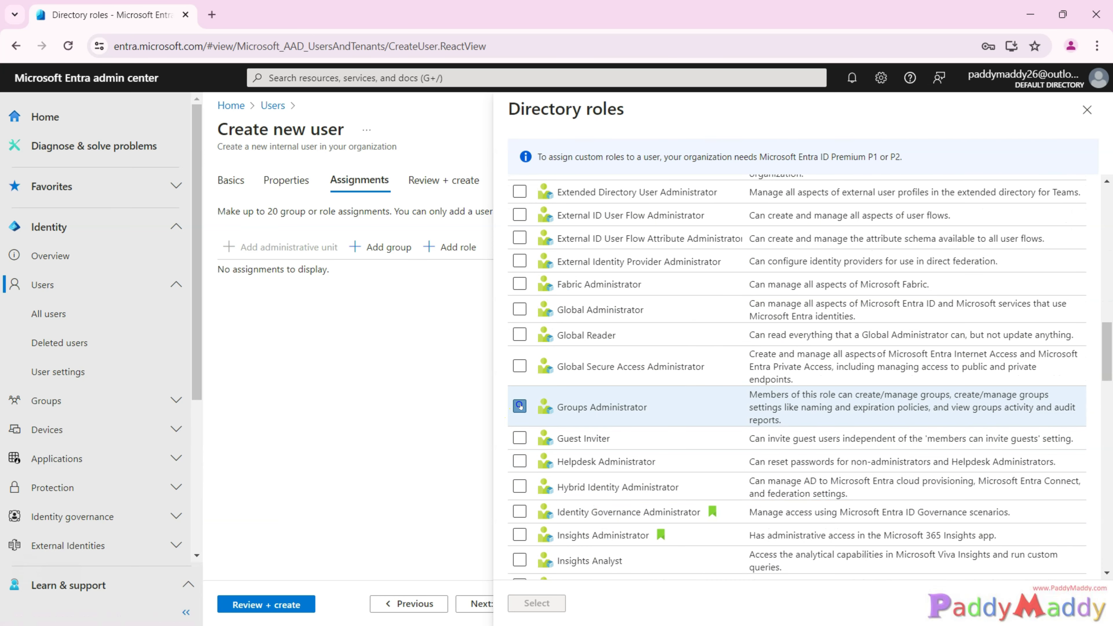
{"action": "left_click", "coordinate": [518, 309]}
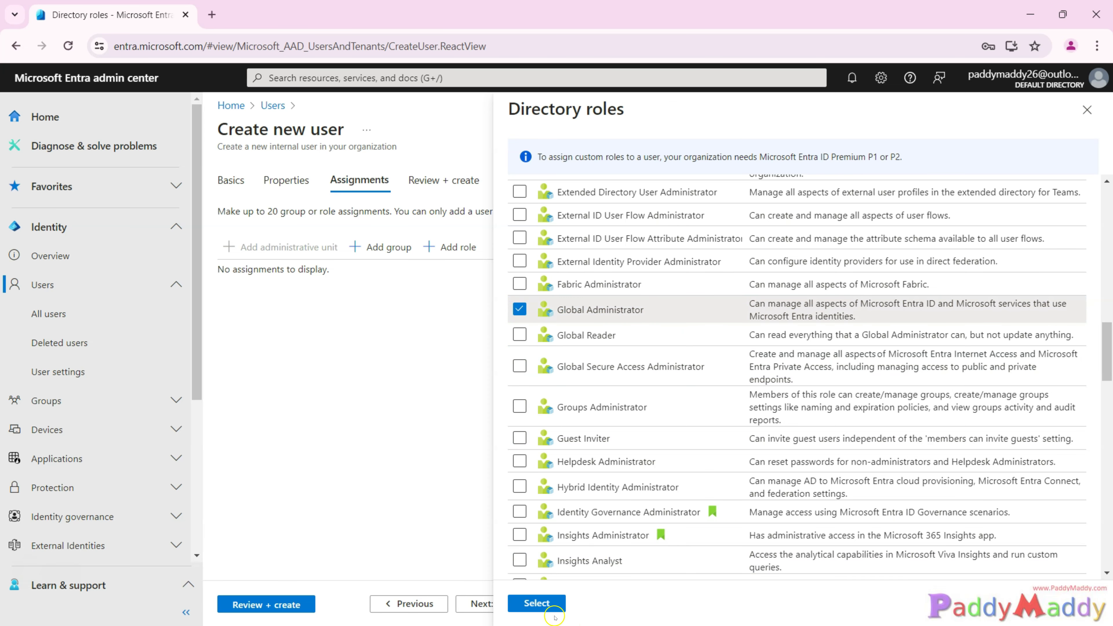
{"action": "left_click", "coordinate": [544, 604]}
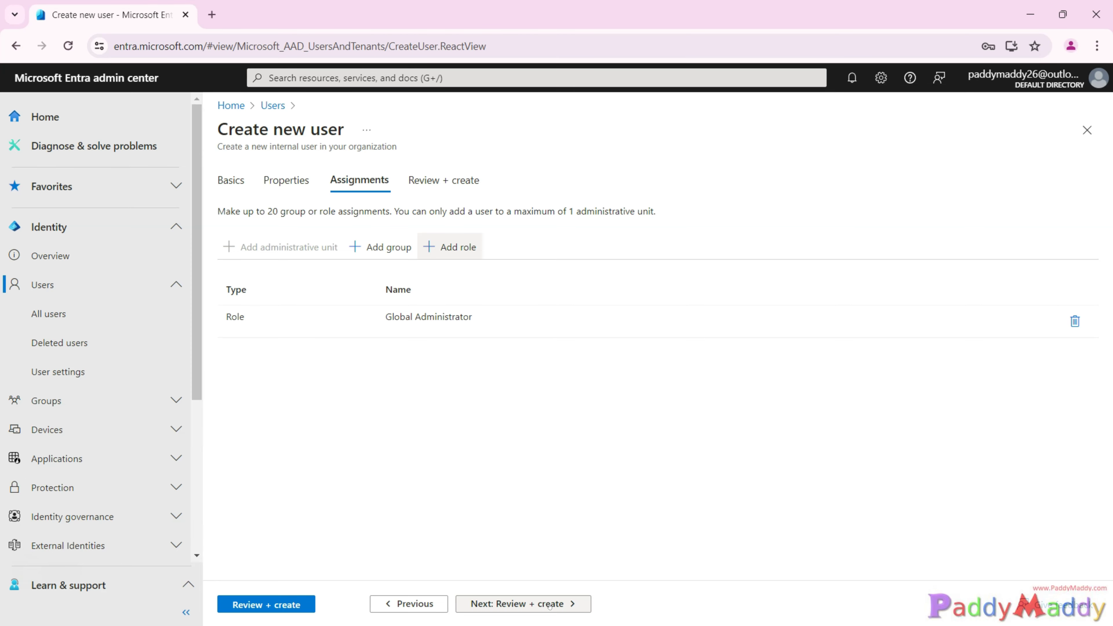
- Review and create the AzAdmin user, and refresh the list of all users
{"action": "left_click", "coordinate": [549, 605]}
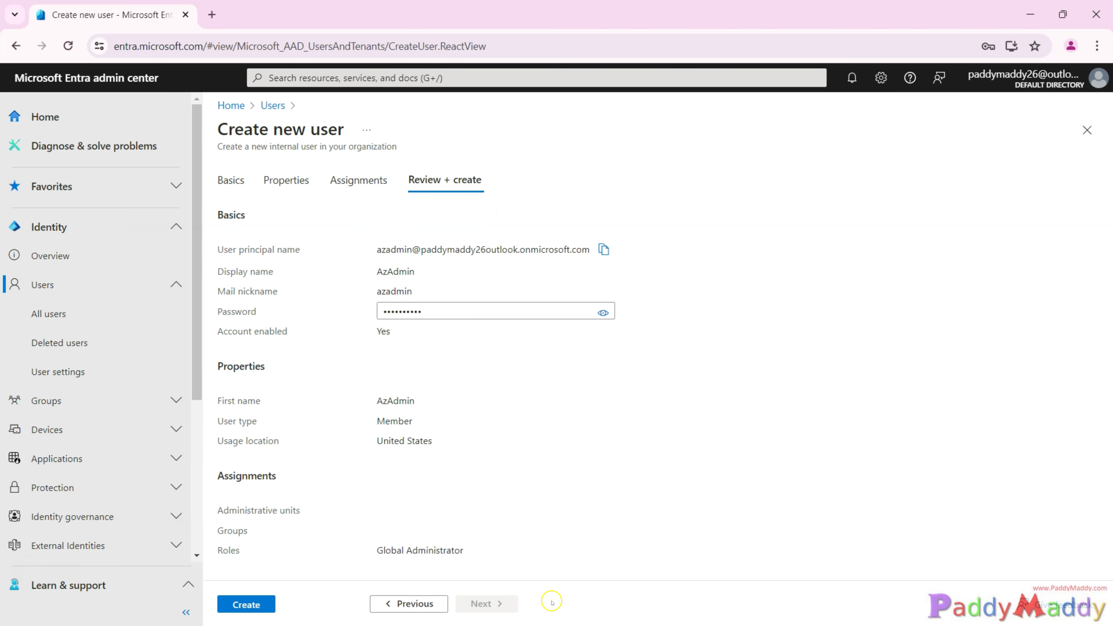
{"action": "left_click", "coordinate": [246, 604]}
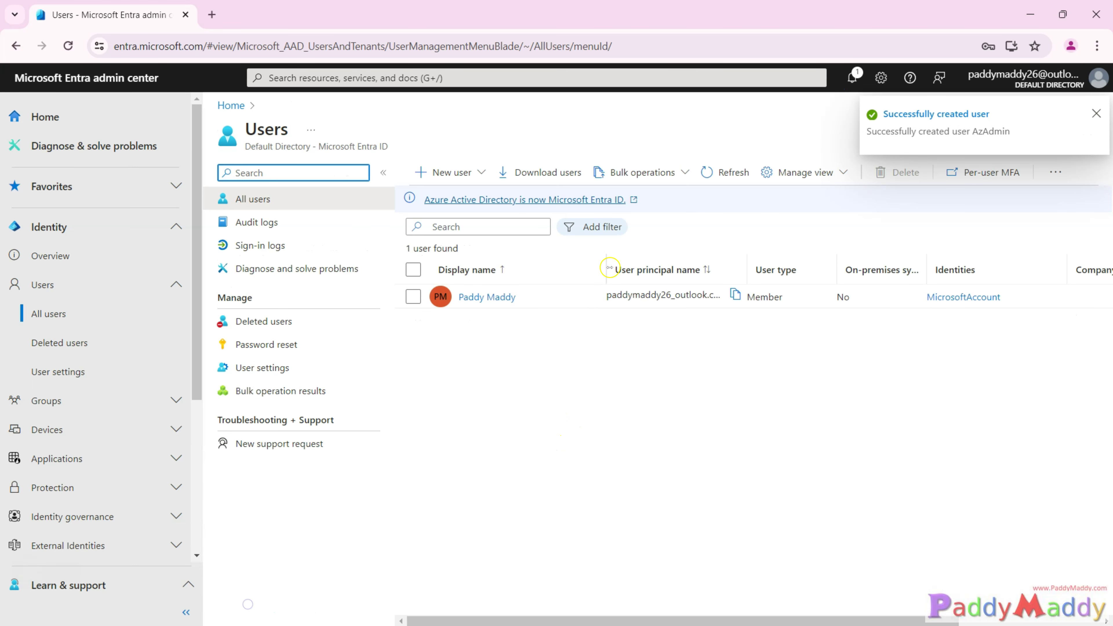
{"action": "left_click", "coordinate": [728, 172]}
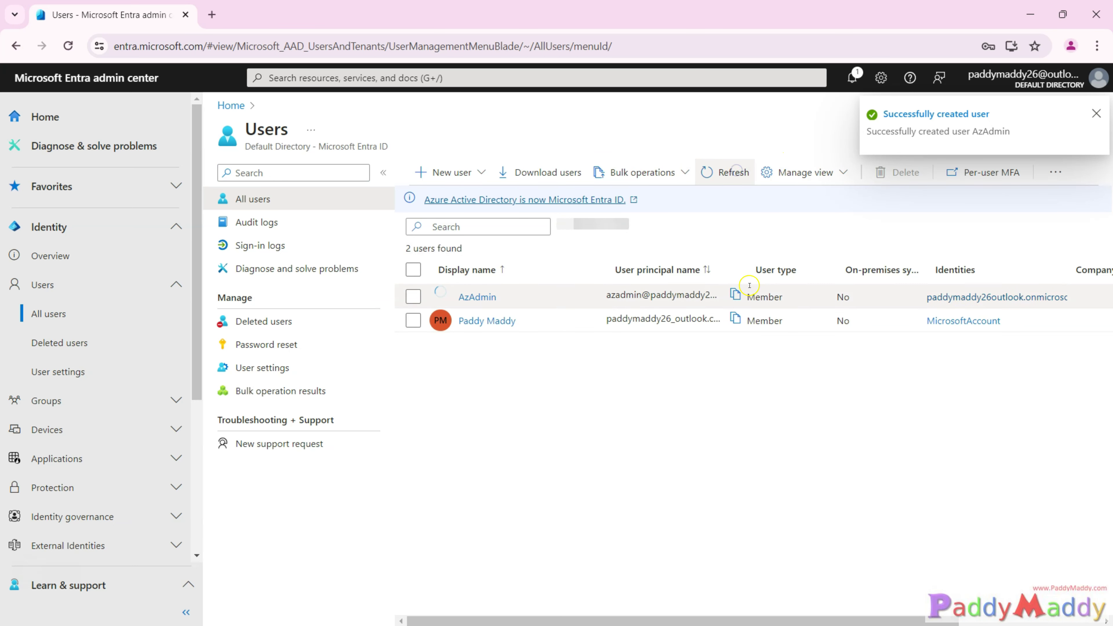
- Select AzAdmin's full user principal name in the users list and load portal.azure.com in the other browser window
{"action": "left_click", "coordinate": [611, 294]}
{"action": "left_click_drag", "start_coordinate": [611, 294], "coordinate": [822, 295]}
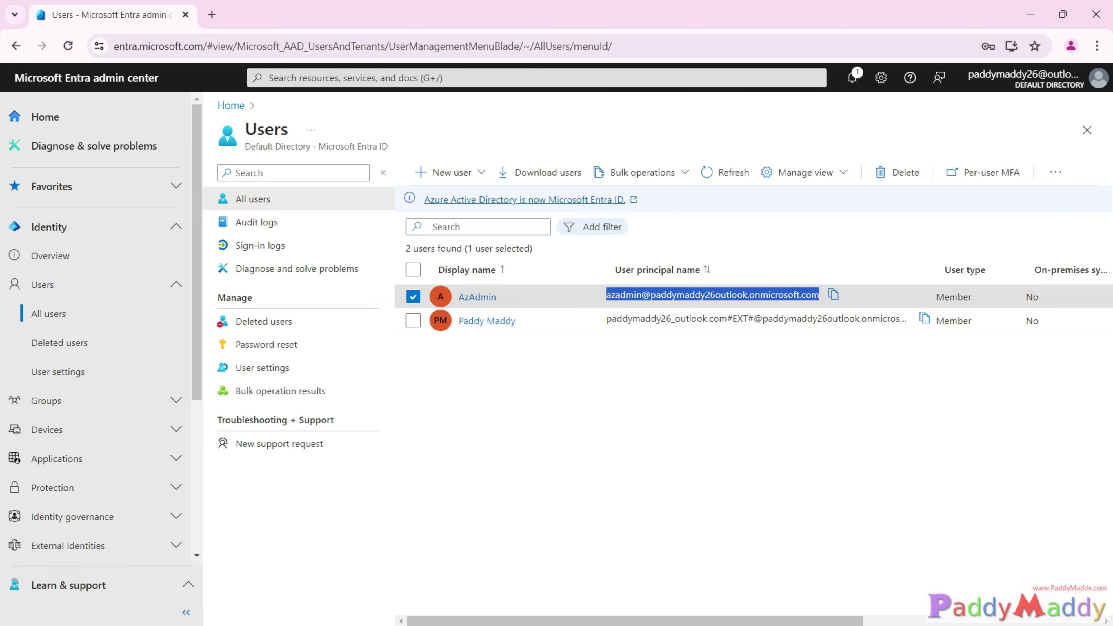
{"action": "key", "text": "alt+Tab"}
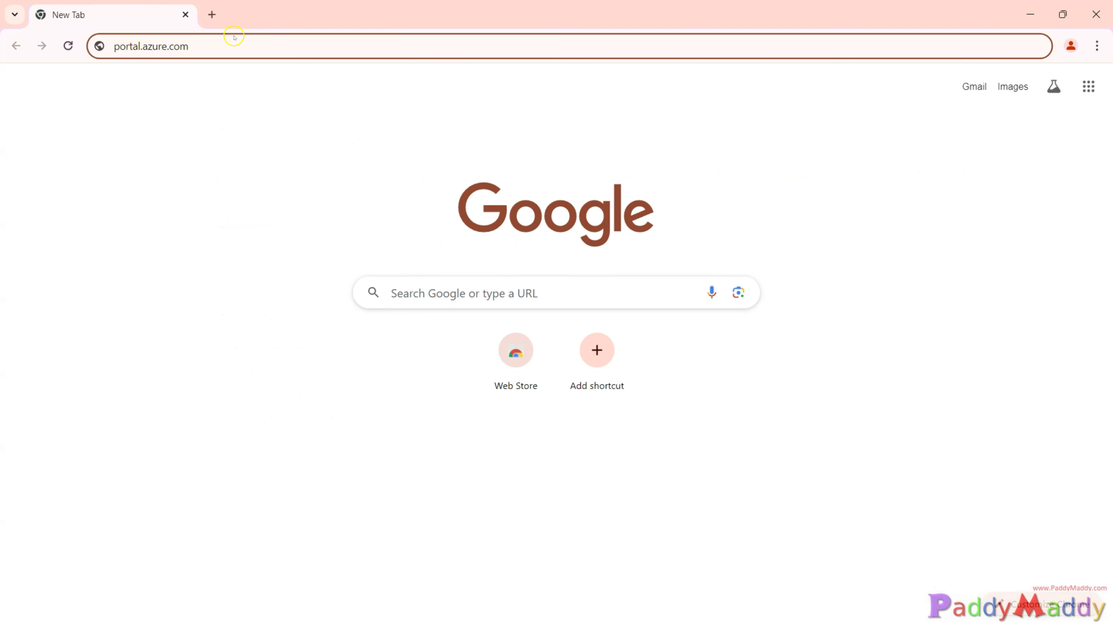
{"action": "key", "text": "Return"}
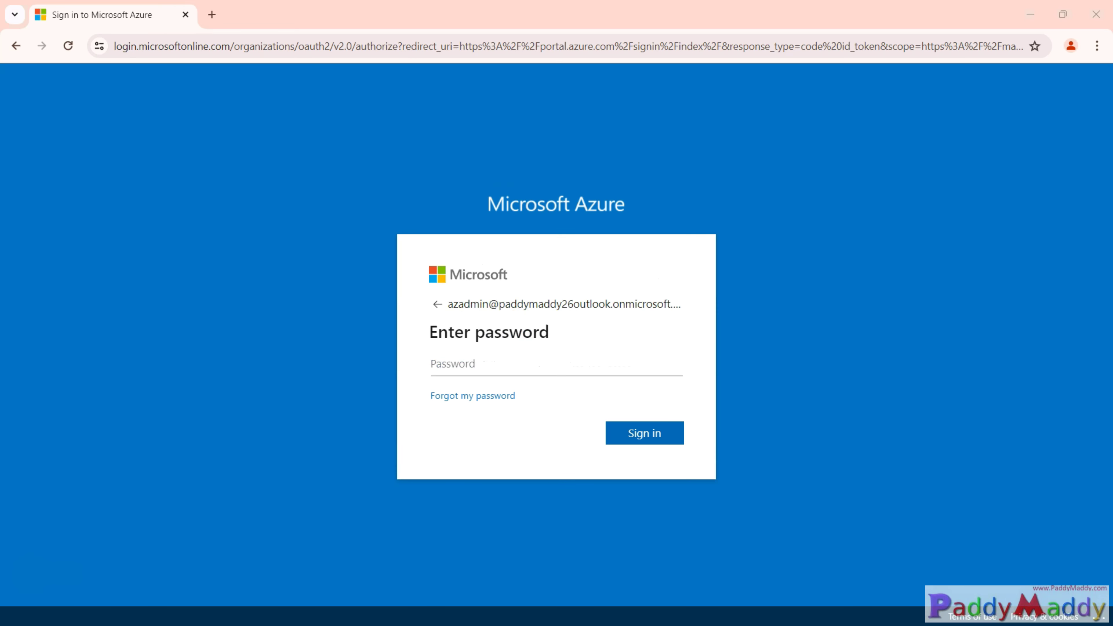
- Sign in to Microsoft Azure with the new account's temporary password and accept the browser's prompts to save and protect it
{"action": "left_click", "coordinate": [546, 358]}
{"action": "key", "text": "ctrl+v"}
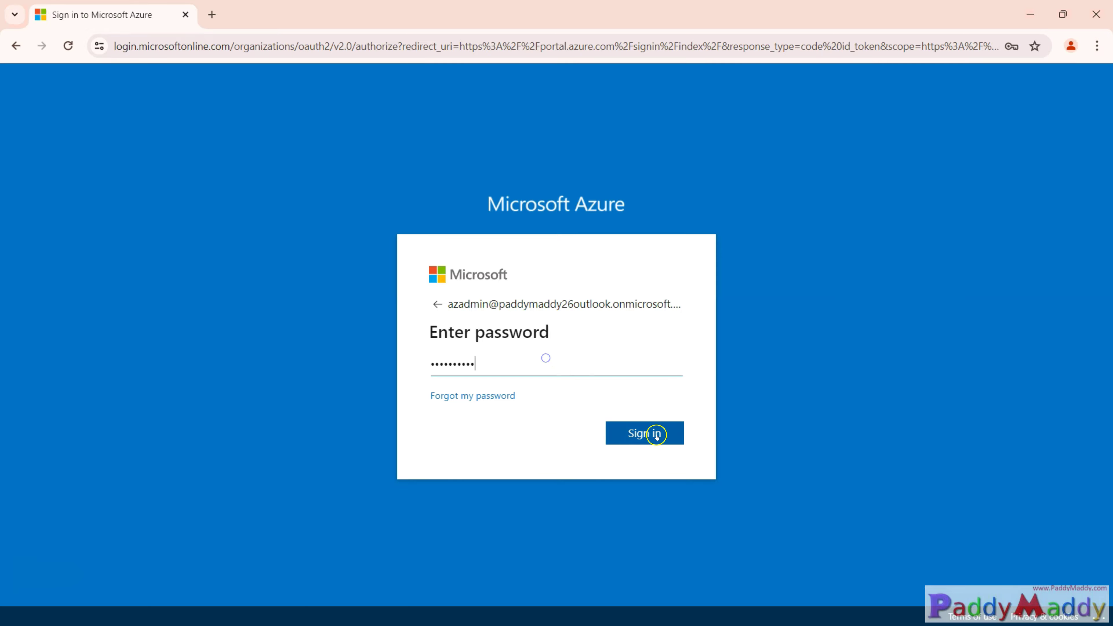
{"action": "left_click", "coordinate": [653, 432]}
{"action": "left_click", "coordinate": [950, 267]}
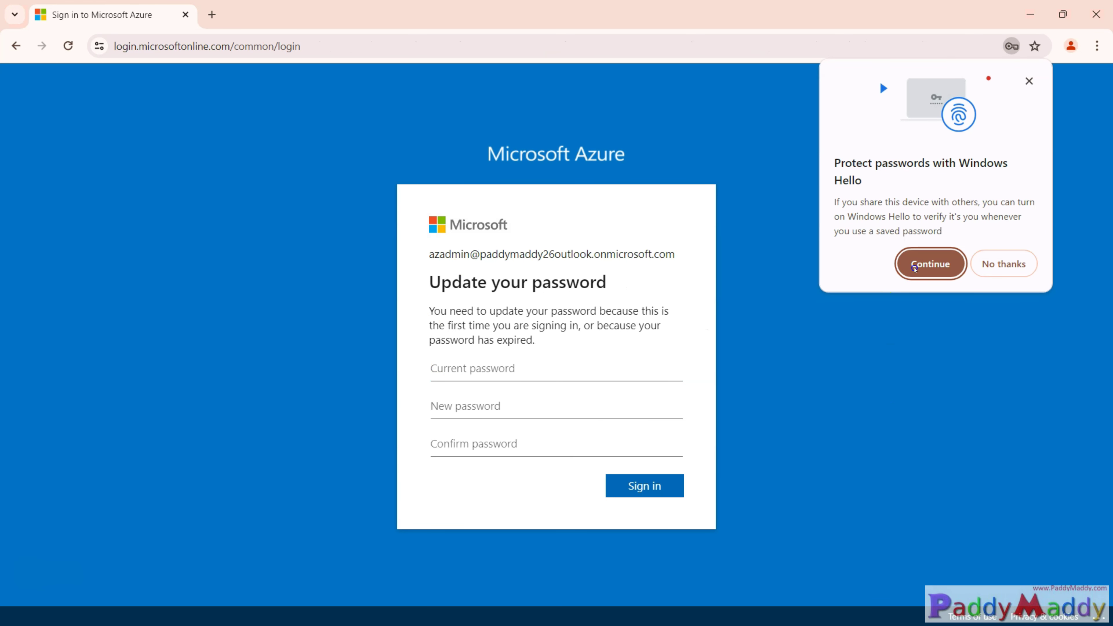
{"action": "left_click", "coordinate": [930, 263]}
- Replace the temporary password by entering the current, new and confirmation passwords, and stay signed in without being asked again
{"action": "left_click", "coordinate": [448, 368]}
{"action": "key", "text": "ctrl+v"}
{"action": "left_click", "coordinate": [535, 405]}
{"action": "key", "text": "ctrl+v"}
{"action": "left_click", "coordinate": [480, 446]}
{"action": "key", "text": "ctrl+v"}
{"action": "left_click", "coordinate": [649, 487]}
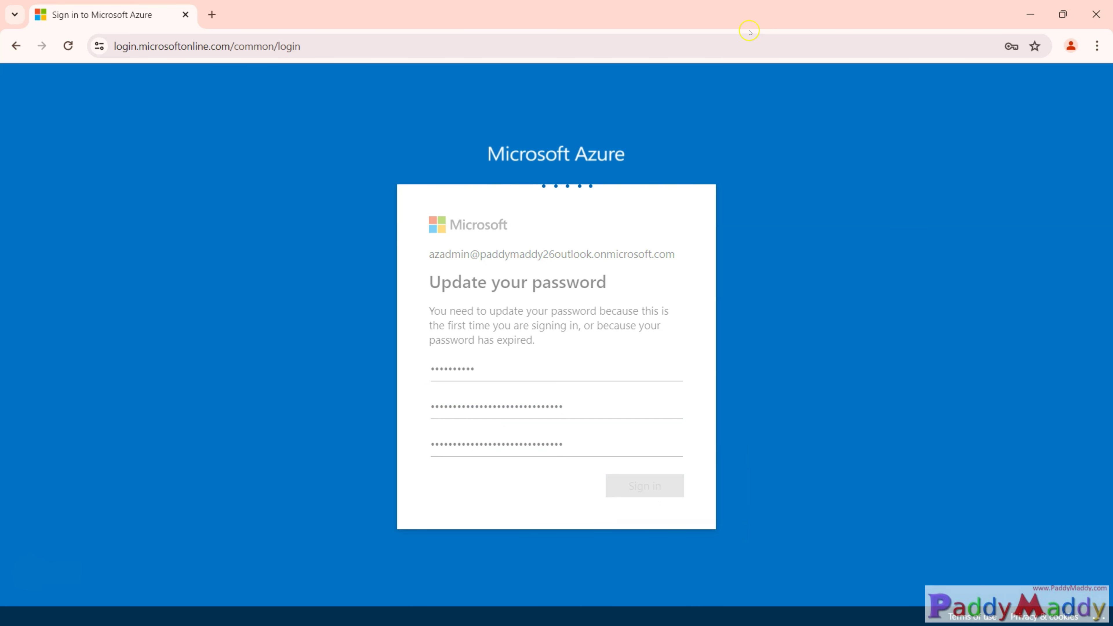
{"action": "left_click", "coordinate": [437, 403]}
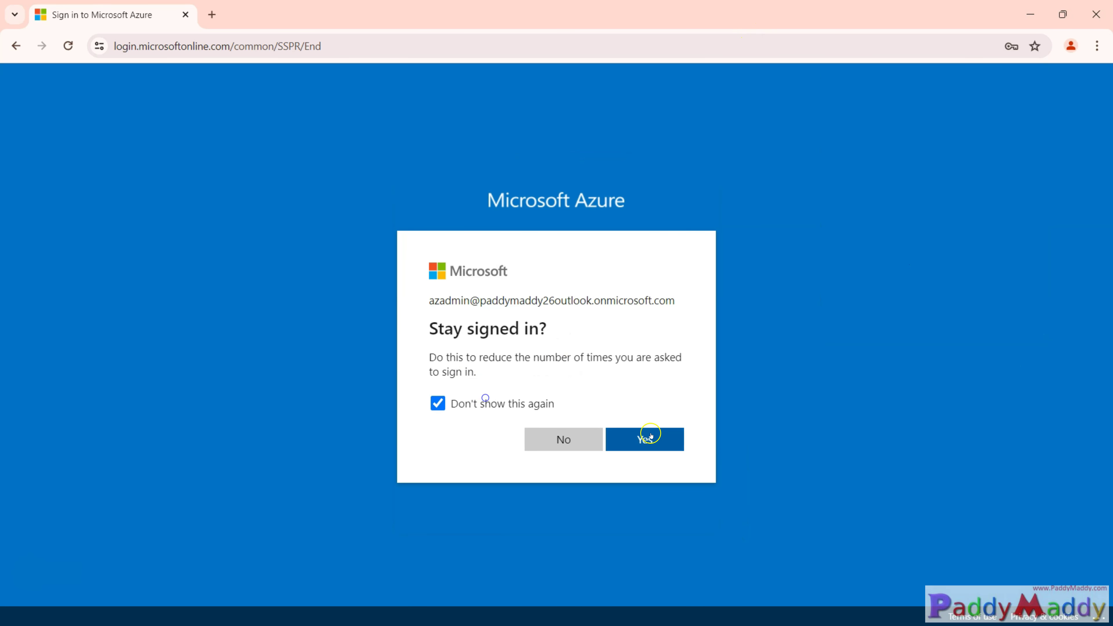
{"action": "left_click", "coordinate": [650, 438]}
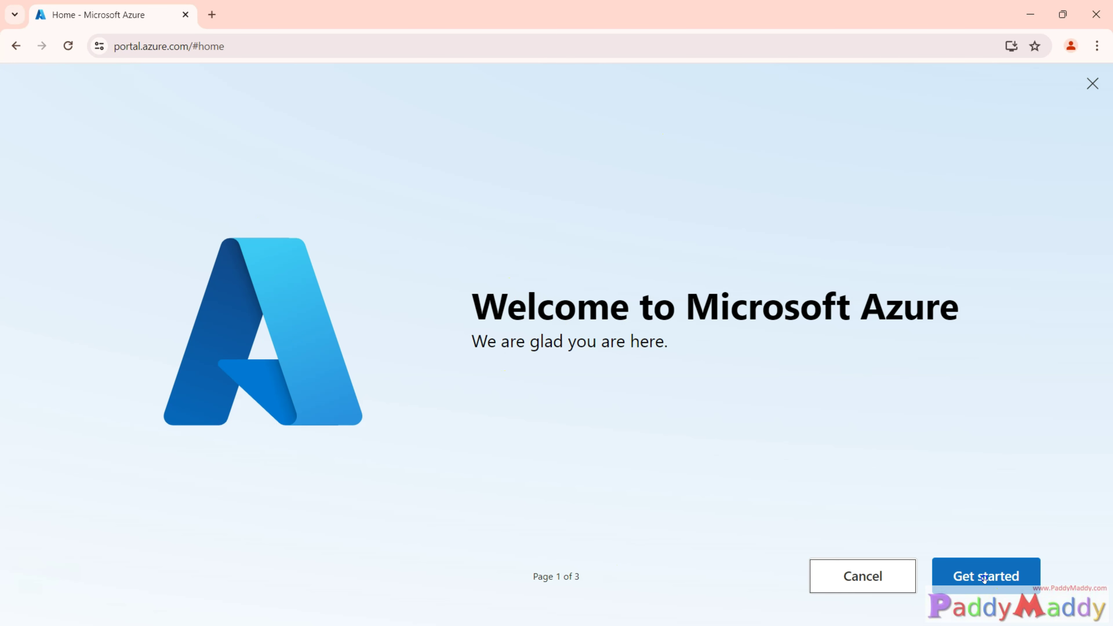
- Go through the Azure welcome pages, skip the tour and dismiss the pop-up about planned Azure use
{"action": "left_click", "coordinate": [984, 579]}
{"action": "scroll", "coordinate": [801, 398], "scroll_direction": "down", "scroll_amount": 3}
{"action": "left_click", "coordinate": [863, 576]}
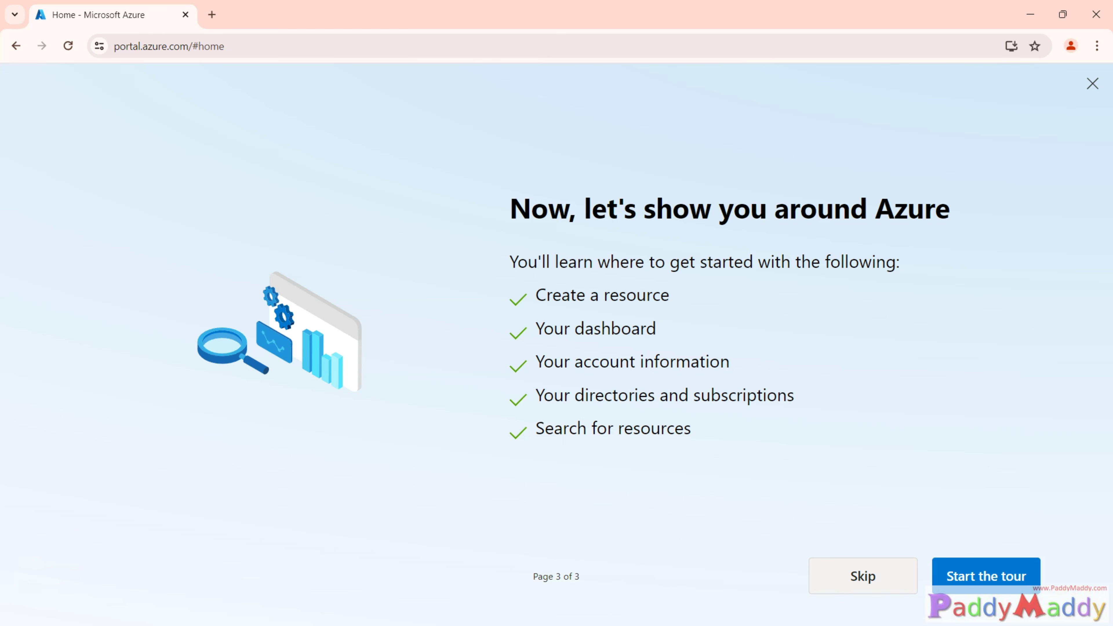
{"action": "left_click", "coordinate": [995, 570]}
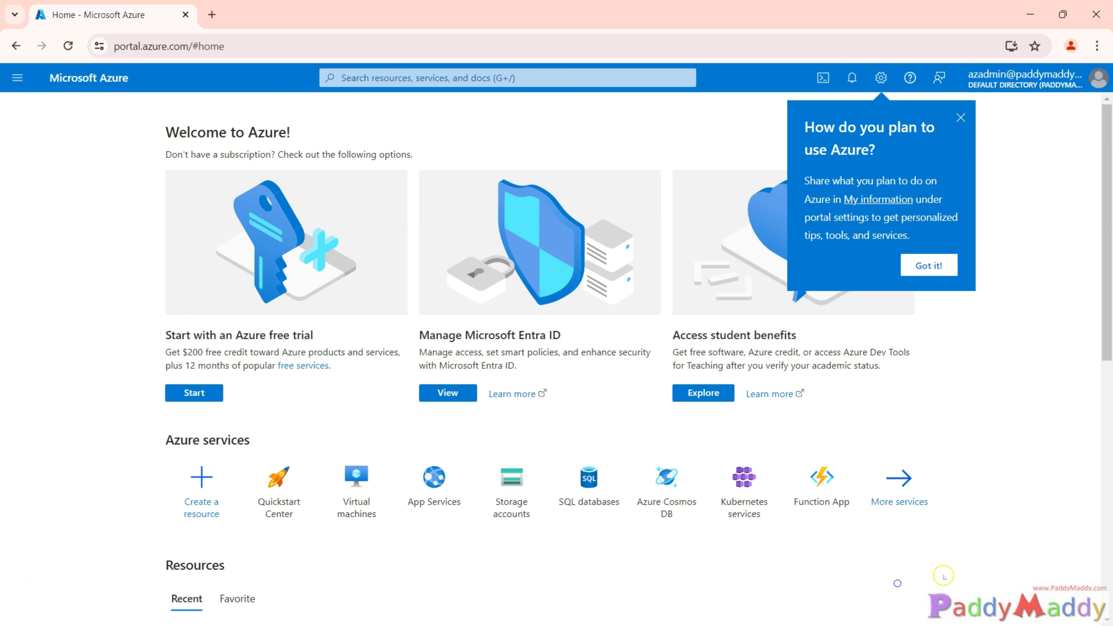
{"action": "left_click", "coordinate": [966, 121]}
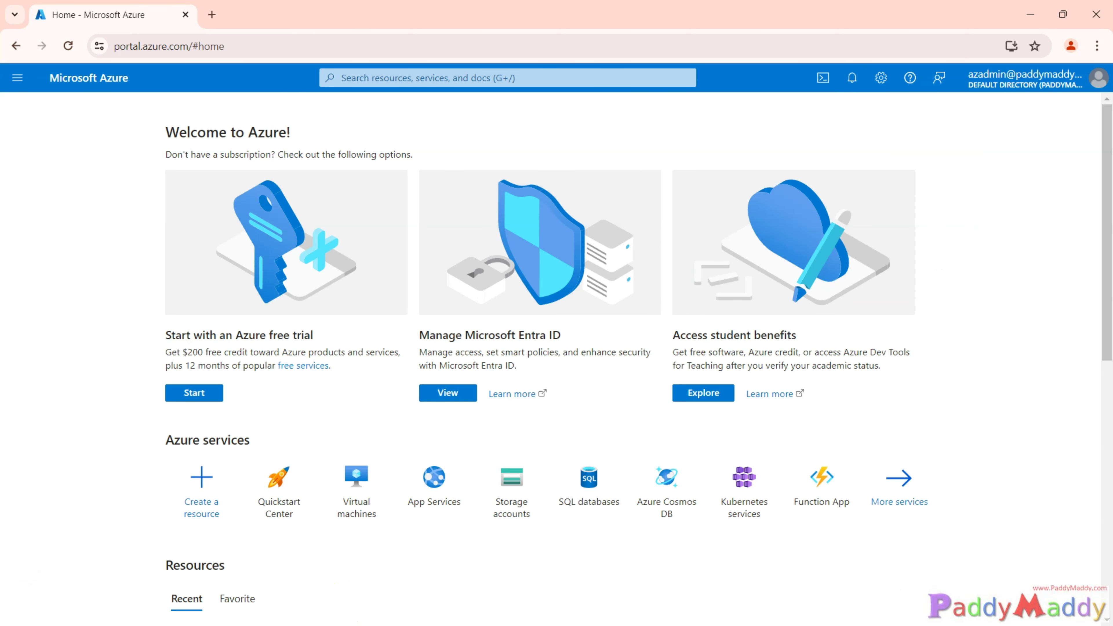
{"action": "mouse_move", "coordinate": [48, 459]}
{"action": "left_mouse_down"}
{"action": "mouse_move", "coordinate": [55, 368]}
{"action": "mouse_move", "coordinate": [159, 338]}
{"action": "mouse_move", "coordinate": [143, 359]}
{"action": "left_mouse_up"}
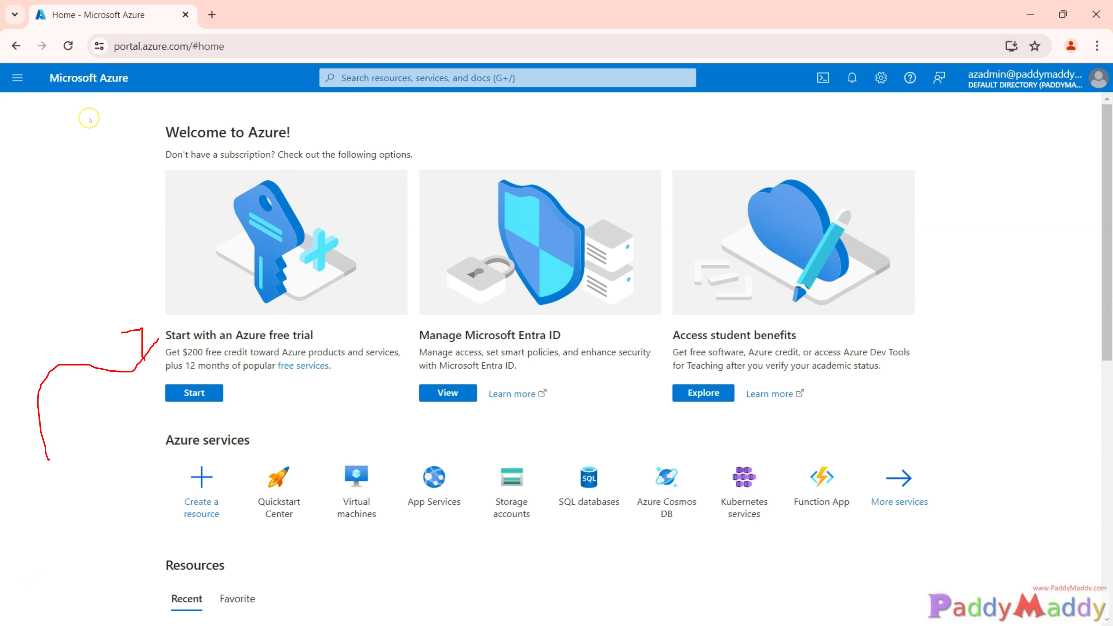
- Look over the AzAdmin account's portal home page and the Virtual machines page for available subscription options
{"action": "scroll", "coordinate": [394, 558], "scroll_direction": "down", "scroll_amount": 5}
{"action": "scroll", "coordinate": [335, 469], "scroll_direction": "up", "scroll_amount": 5}
{"action": "left_click", "coordinate": [359, 486]}
{"action": "left_click_drag", "start_coordinate": [175, 442], "coordinate": [405, 451]}
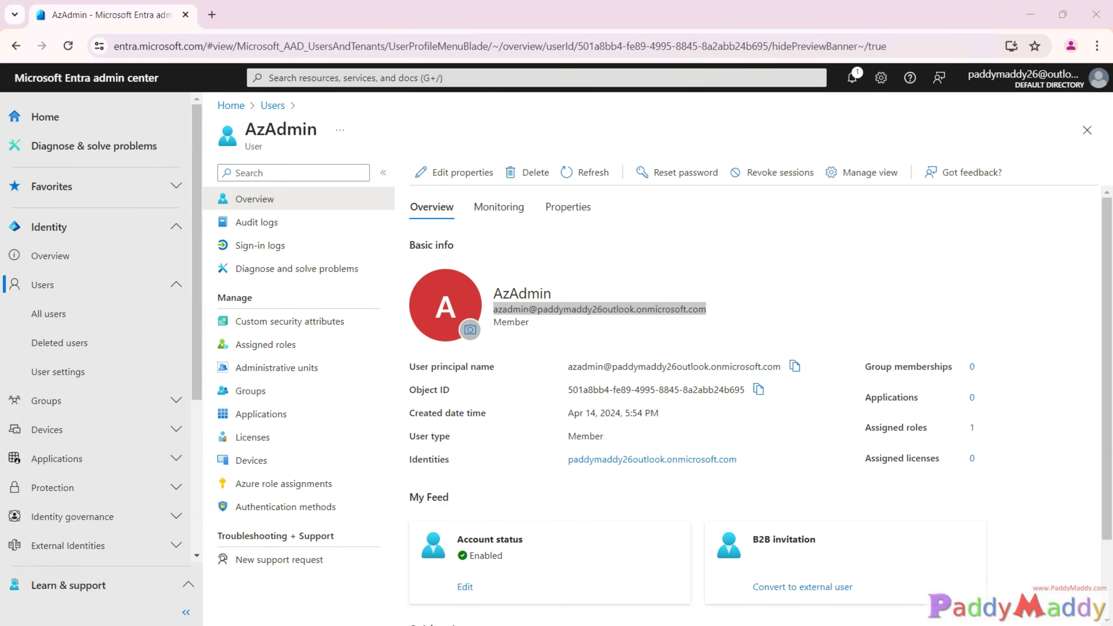
- Switch to the browser window signed in with the original account, load portal.azure.com and cancel the Azure welcome pages
{"action": "right_click", "coordinate": [635, 311]}
{"action": "left_click", "coordinate": [662, 323]}
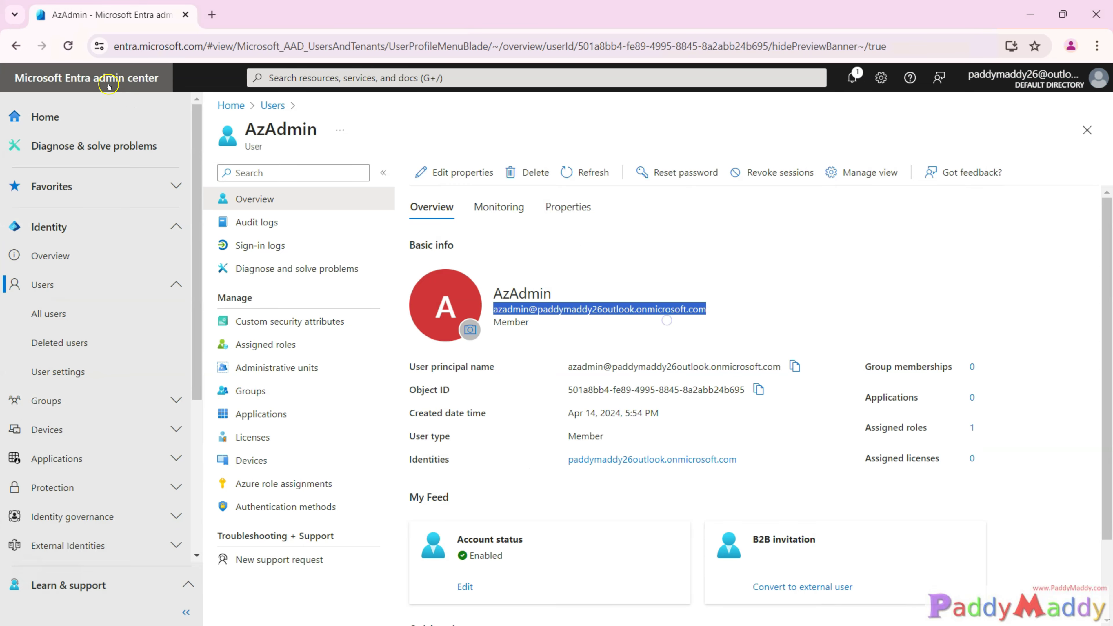
{"action": "left_click", "coordinate": [86, 78]}
{"action": "left_click", "coordinate": [184, 46]}
{"action": "type", "text": "portal."}
{"action": "key", "text": "Return"}
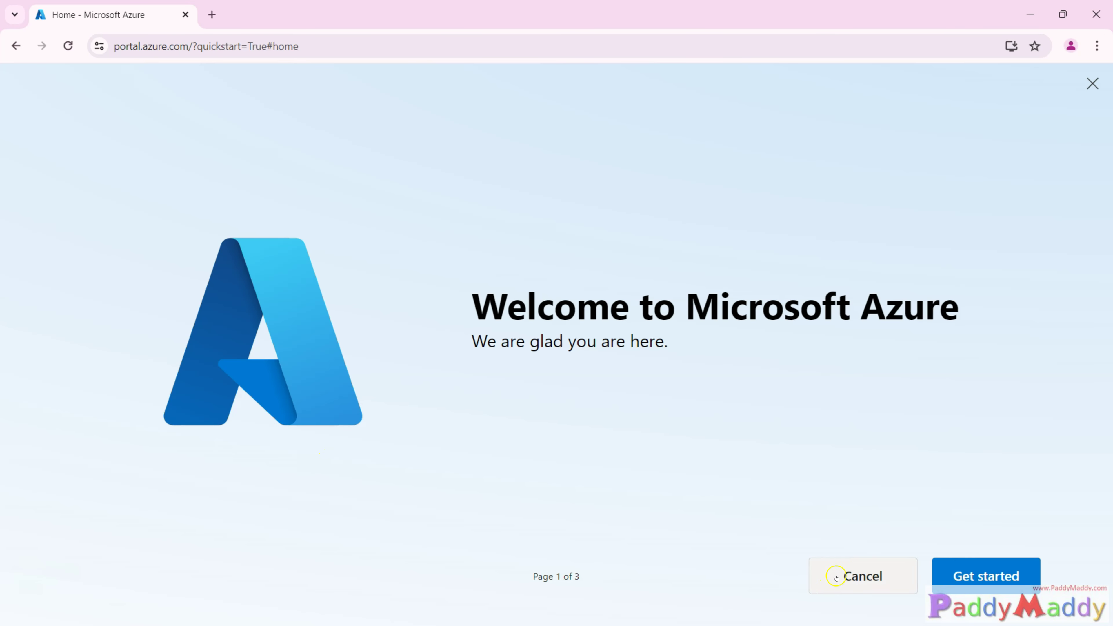
{"action": "left_click", "coordinate": [846, 577]}
- Open the Access control (IAM) page of the Pay-As-You-Go subscription
{"action": "left_click", "coordinate": [375, 209]}
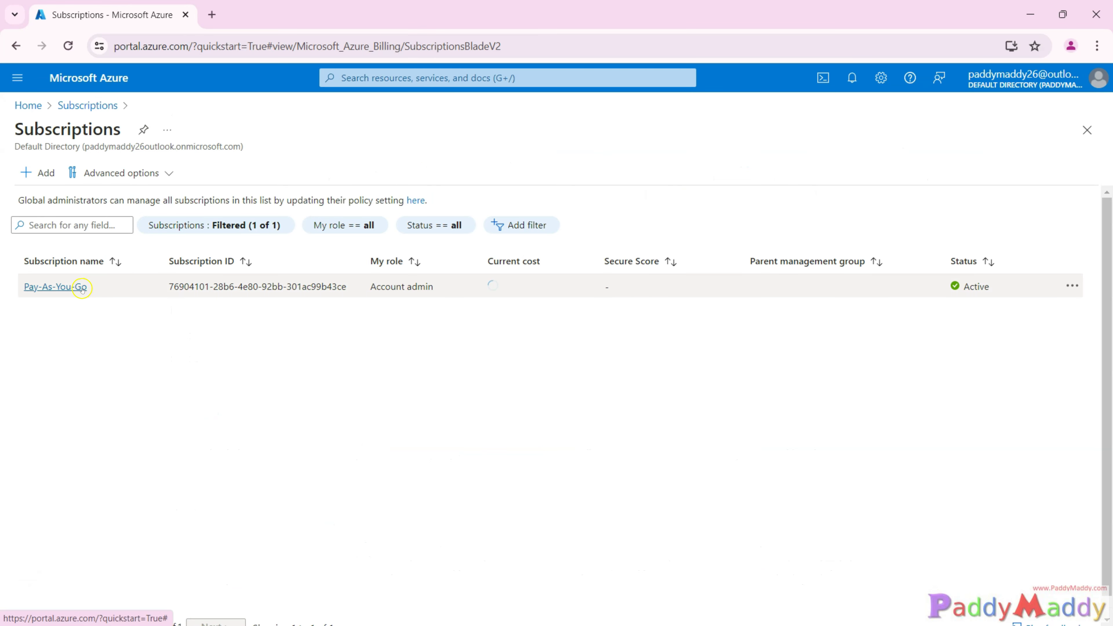
{"action": "left_click", "coordinate": [66, 287]}
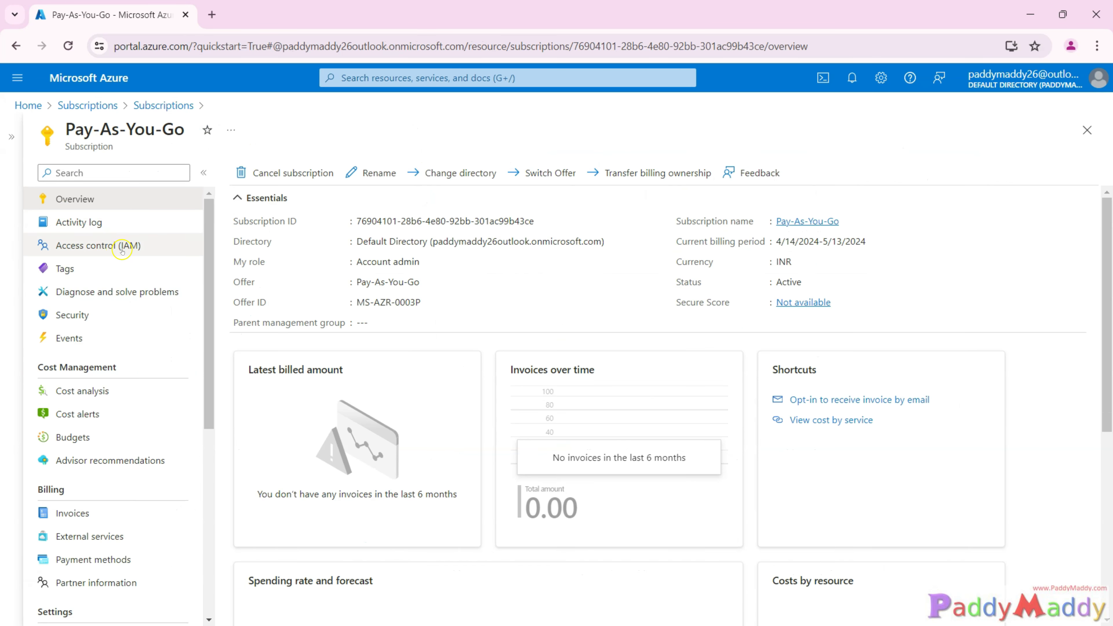
{"action": "left_click", "coordinate": [125, 248]}
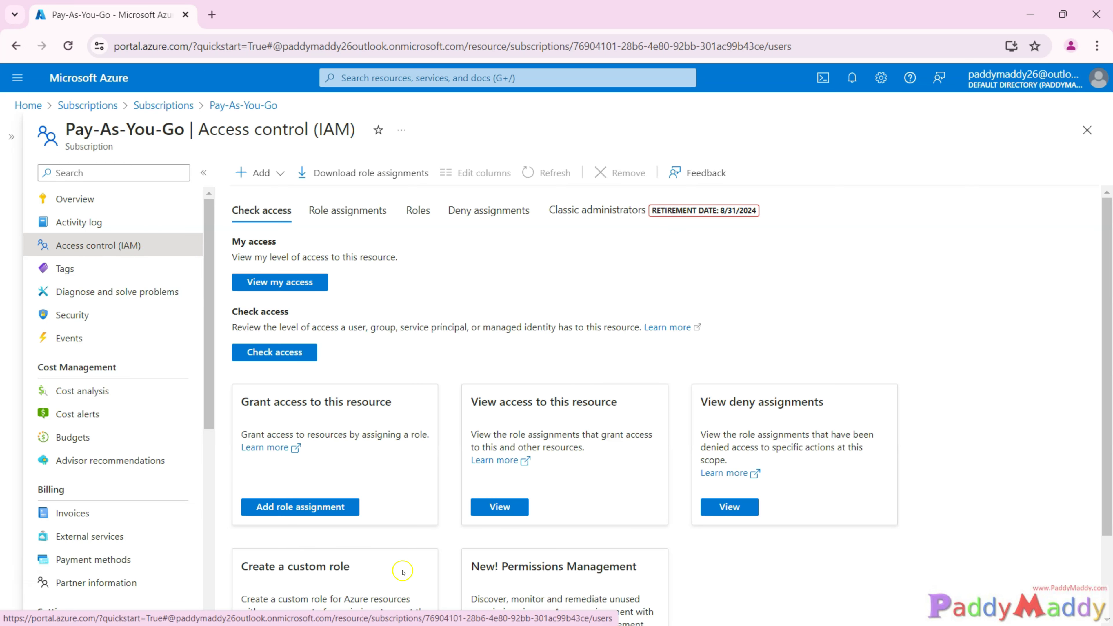
{"action": "left_click_drag", "start_coordinate": [157, 237], "coordinate": [198, 227]}
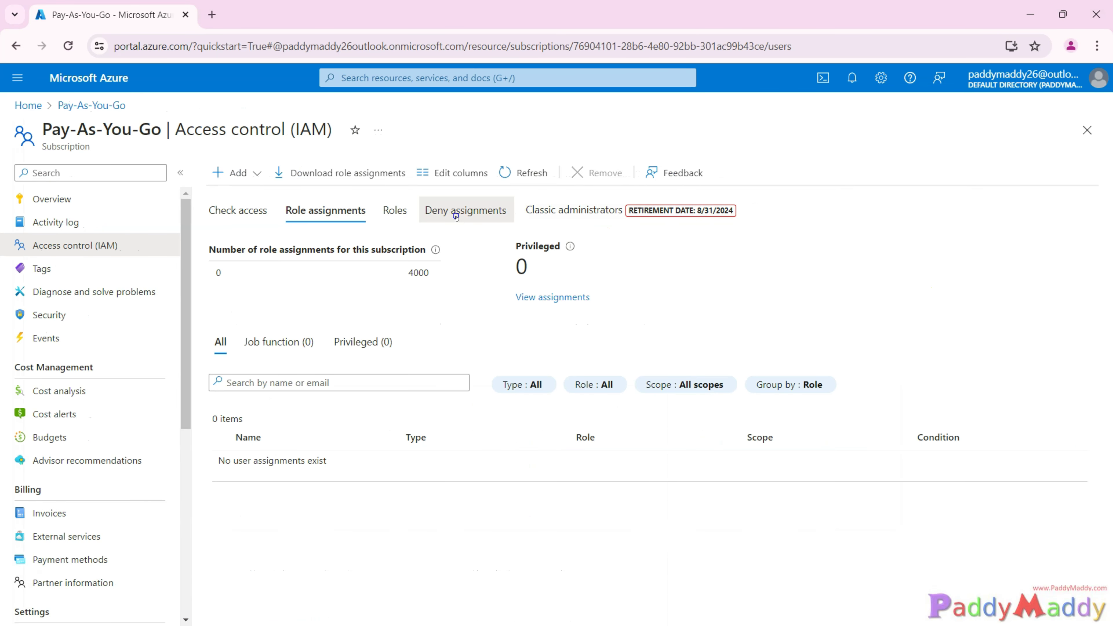
- Examine the subscription's privileged administrator roles, especially the description of the Owner role
{"action": "left_click", "coordinate": [395, 211]}
{"action": "left_click_drag", "start_coordinate": [780, 370], "coordinate": [406, 395]}
{"action": "left_click_drag", "start_coordinate": [274, 363], "coordinate": [309, 365]}
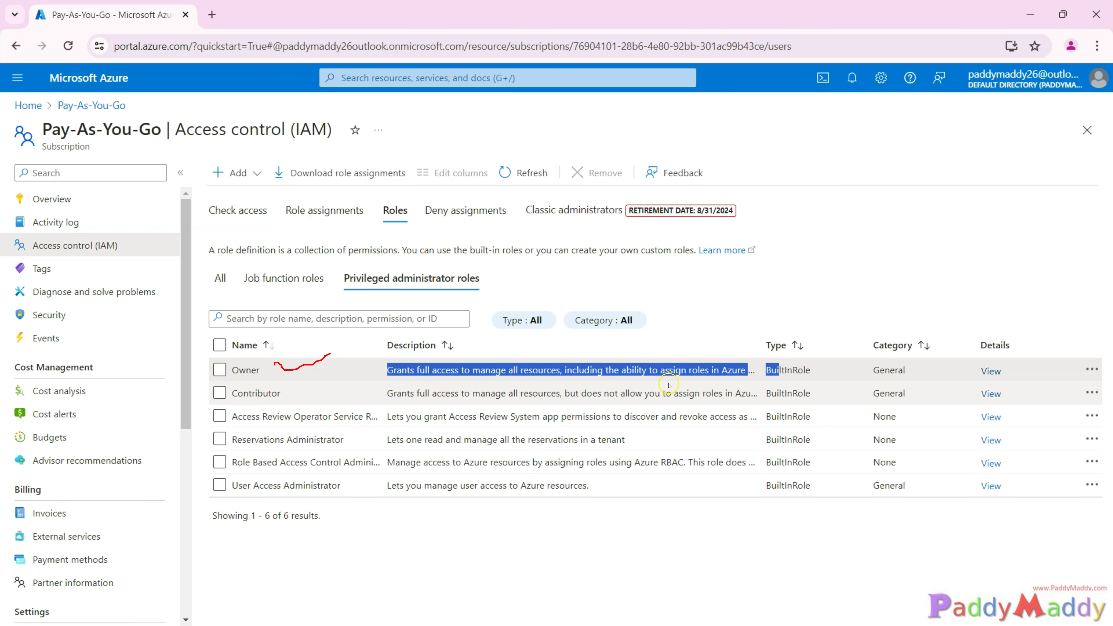
- Start a new role assignment on the subscription and search the privileged administrator roles for "owner"
{"action": "left_click", "coordinate": [324, 210]}
{"action": "left_click", "coordinate": [252, 173]}
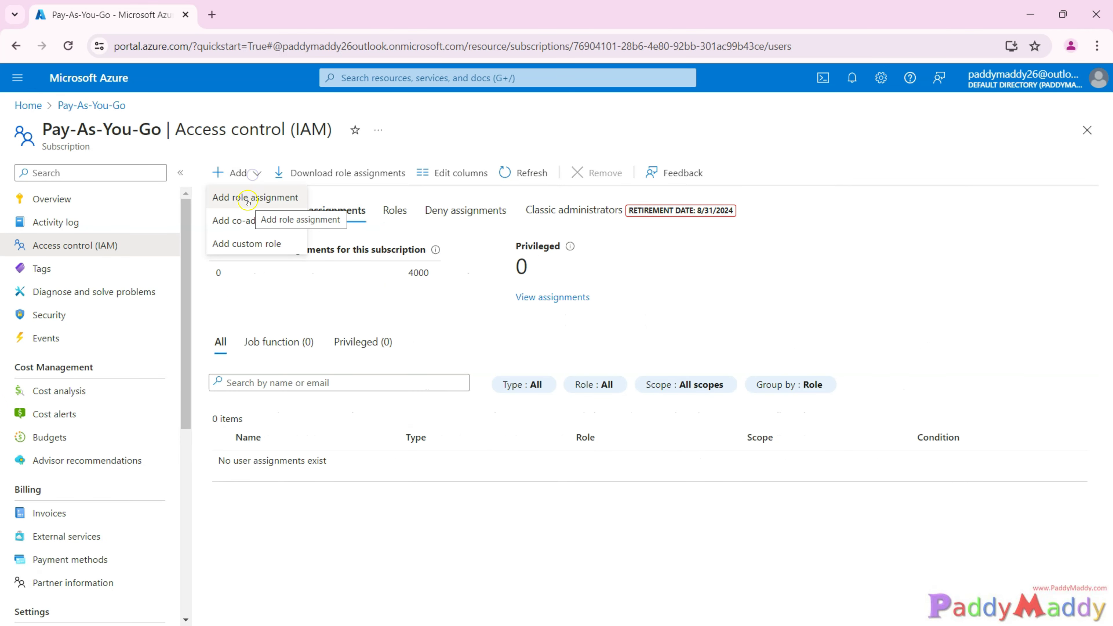
{"action": "mouse_move", "coordinate": [306, 200]}
{"action": "left_mouse_down"}
{"action": "mouse_move", "coordinate": [317, 209]}
{"action": "mouse_move", "coordinate": [361, 196]}
{"action": "left_mouse_up"}
{"action": "left_click", "coordinate": [237, 198]}
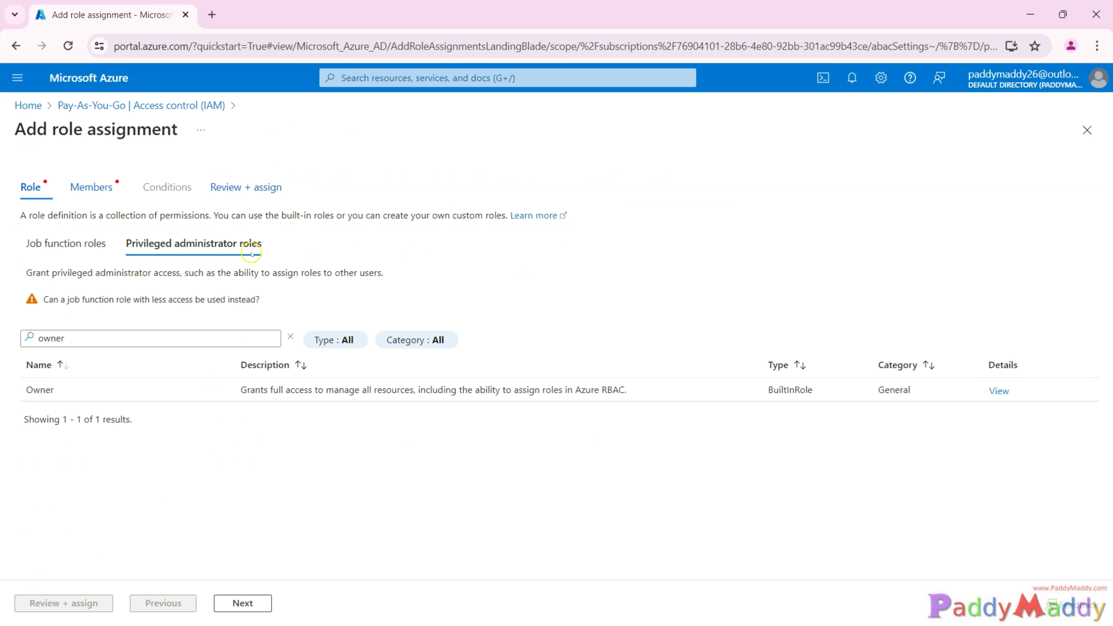
{"action": "mouse_move", "coordinate": [287, 240]}
{"action": "left_mouse_down"}
{"action": "mouse_move", "coordinate": [313, 248]}
{"action": "mouse_move", "coordinate": [377, 222]}
{"action": "left_mouse_up"}
{"action": "left_click_drag", "start_coordinate": [26, 261], "coordinate": [97, 258]}
- Choose the Owner role for the assignment and select AzAdmin as its member
{"action": "left_click", "coordinate": [91, 382]}
{"action": "left_click", "coordinate": [262, 603]}
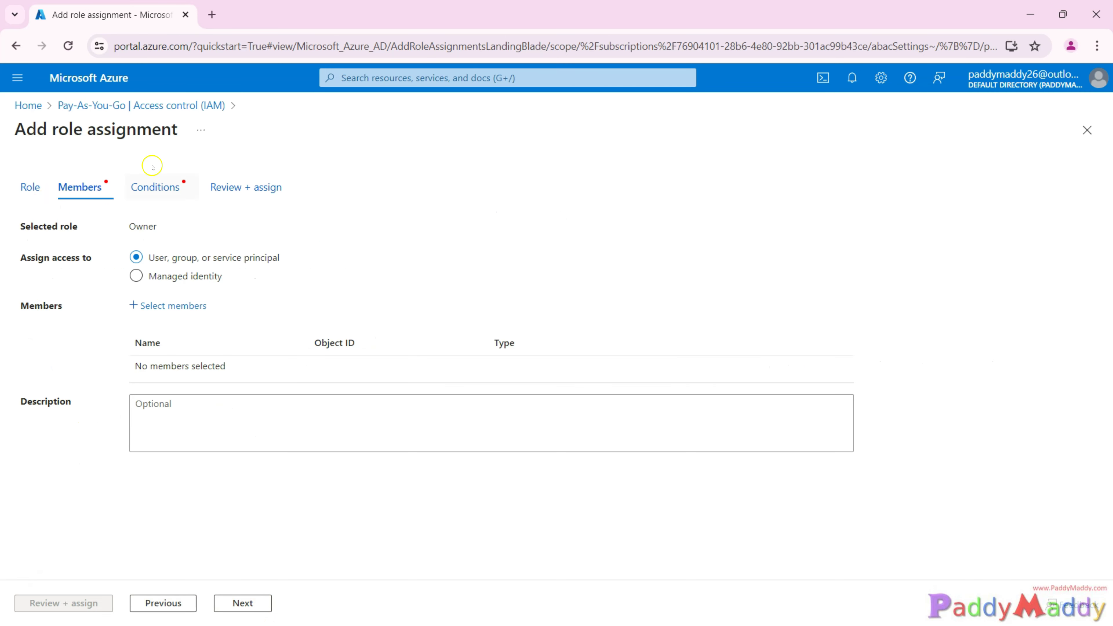
{"action": "left_click", "coordinate": [194, 305]}
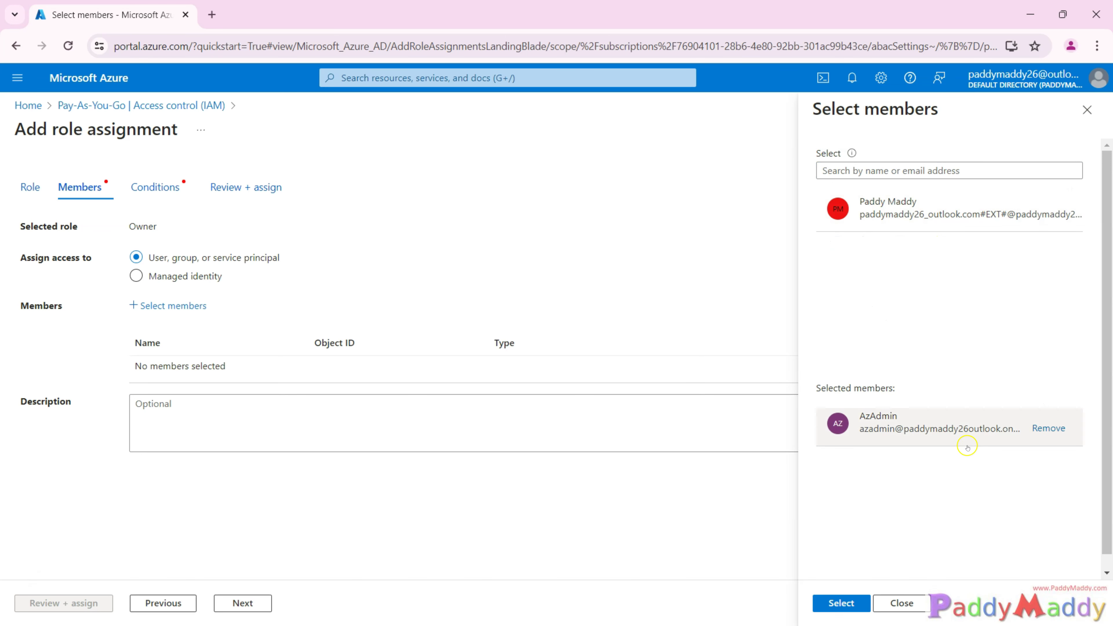
{"action": "left_click_drag", "start_coordinate": [885, 447], "coordinate": [987, 442]}
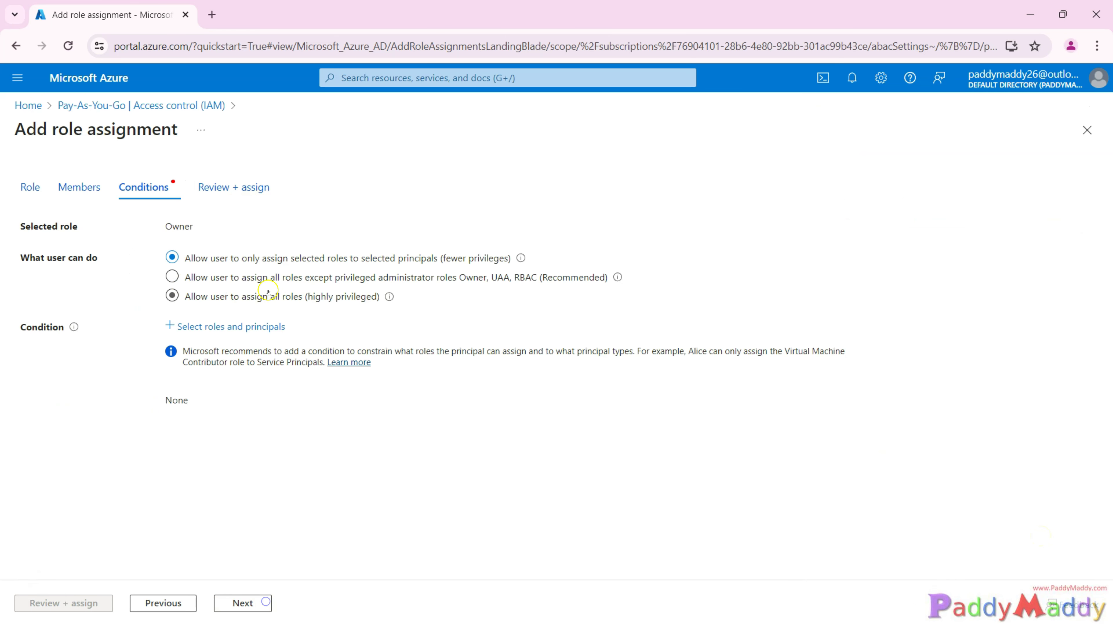
- Set the assignment's condition to "Allow user to assign all roles (highly privileged)", then review and assign the Owner role to AzAdmin
{"action": "left_click_drag", "start_coordinate": [228, 257], "coordinate": [426, 258]}
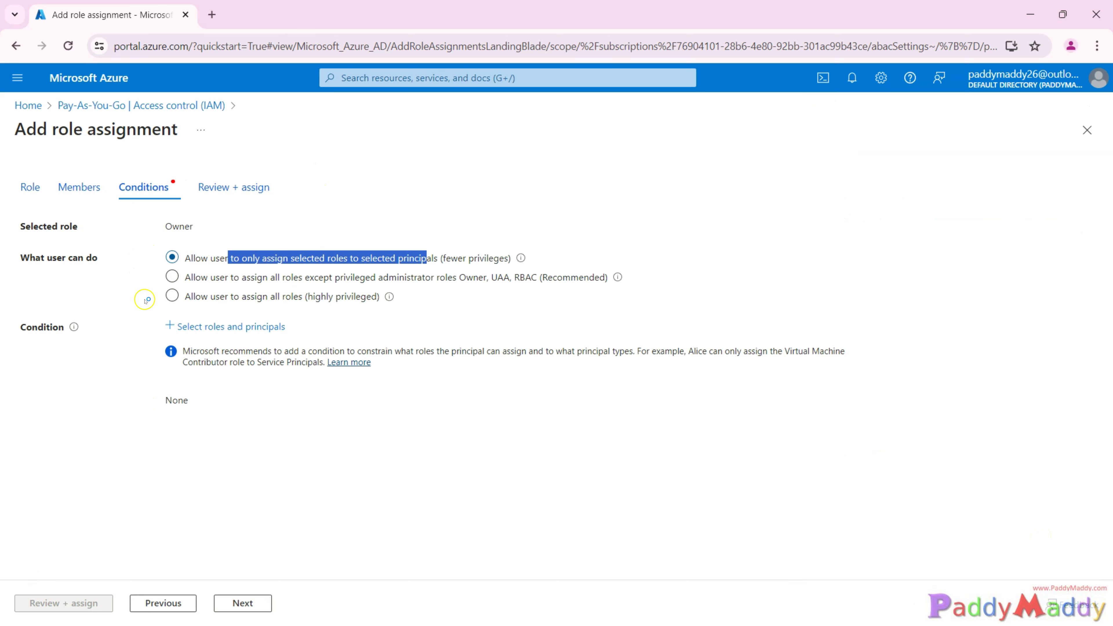
{"action": "left_click_drag", "start_coordinate": [161, 316], "coordinate": [346, 312]}
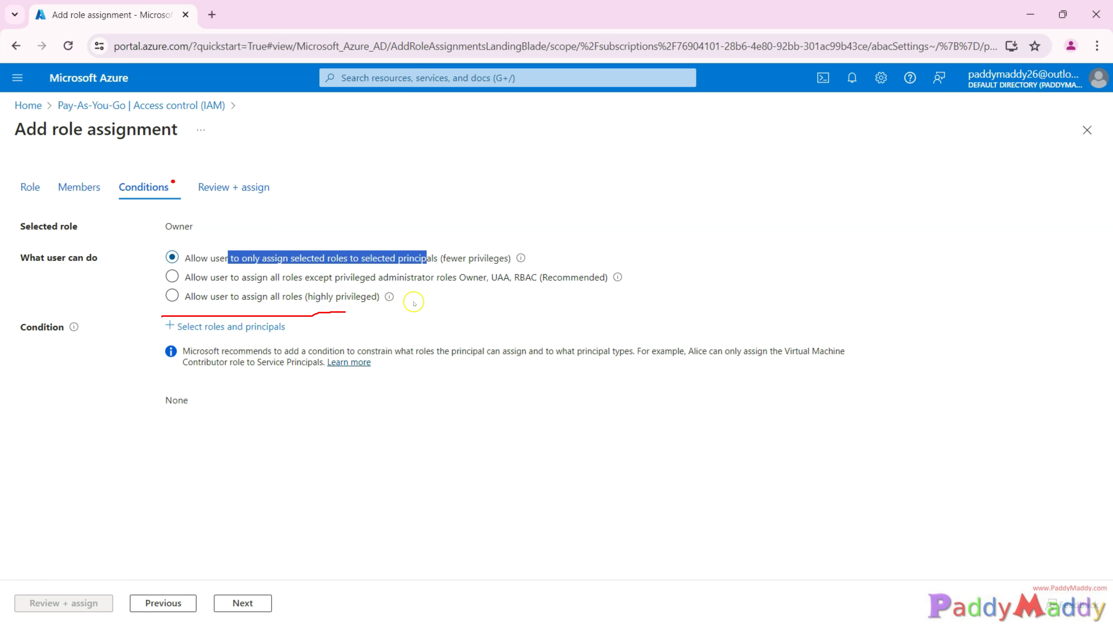
{"action": "mouse_move", "coordinate": [476, 197]}
{"action": "left_mouse_down"}
{"action": "mouse_move", "coordinate": [417, 237]}
{"action": "mouse_move", "coordinate": [468, 227]}
{"action": "left_mouse_up"}
{"action": "key", "text": "Escape"}
{"action": "left_click_drag", "start_coordinate": [228, 257], "coordinate": [503, 257]}
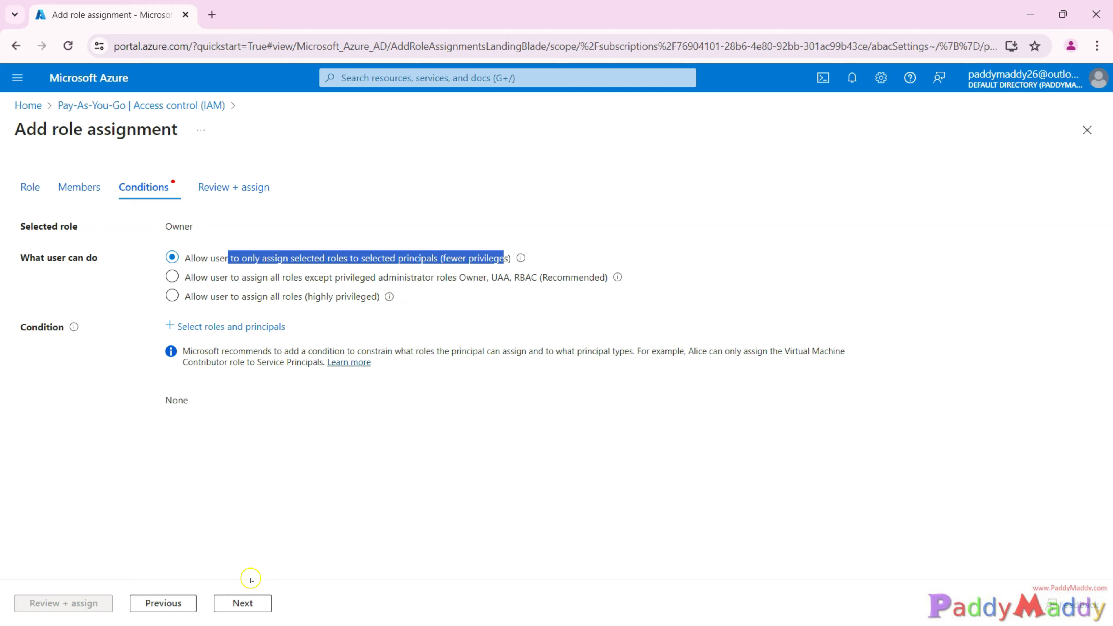
{"action": "left_click", "coordinate": [315, 297]}
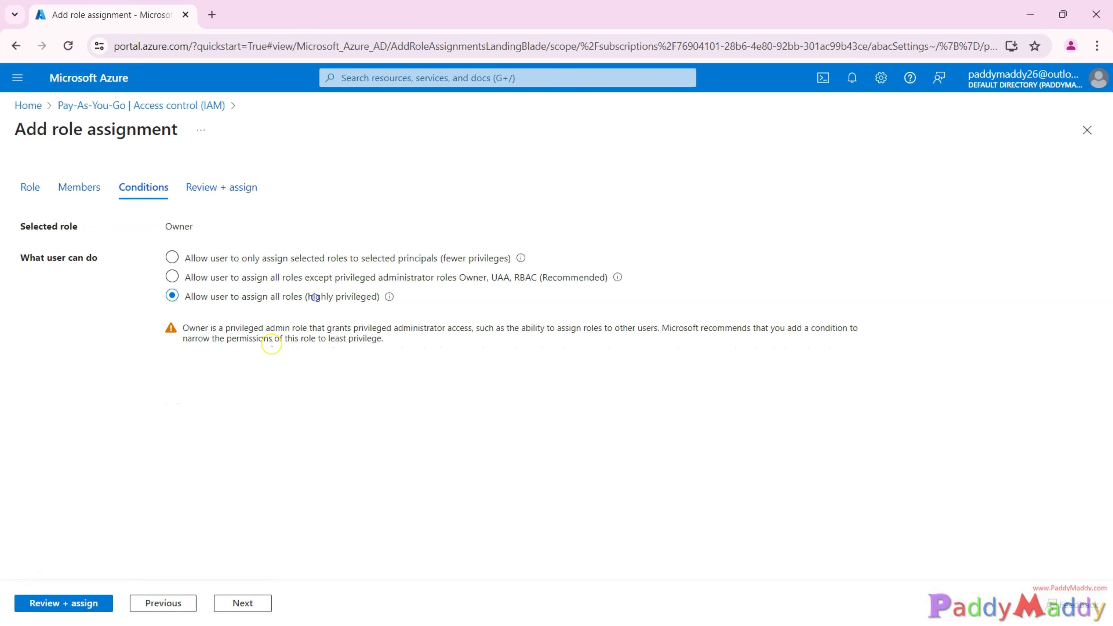
{"action": "left_click_drag", "start_coordinate": [189, 328], "coordinate": [506, 328]}
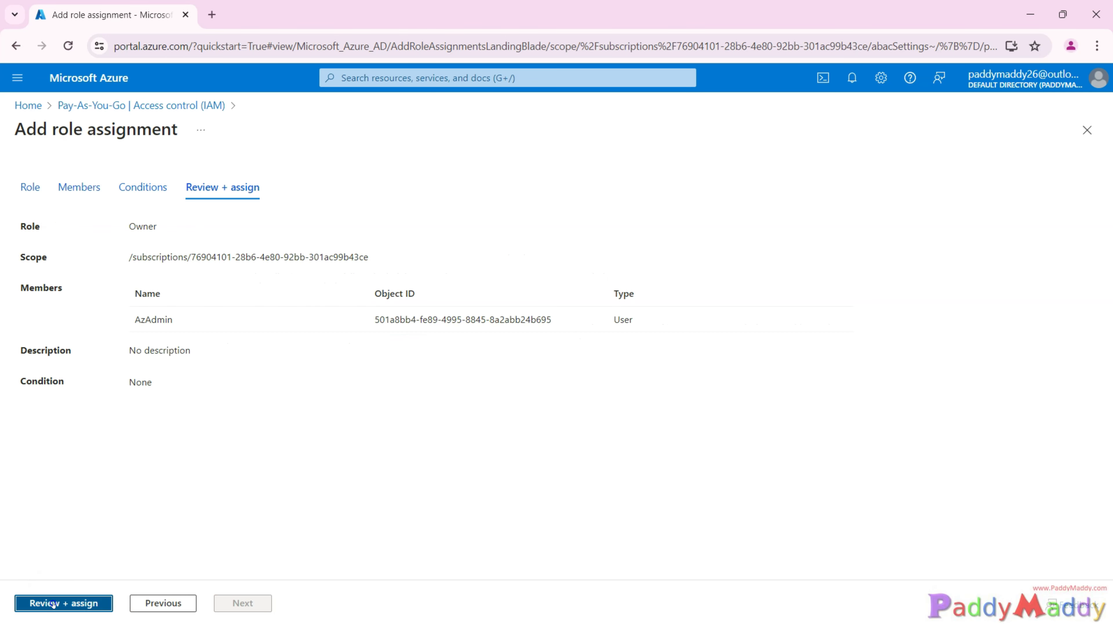
{"action": "left_click", "coordinate": [52, 603]}
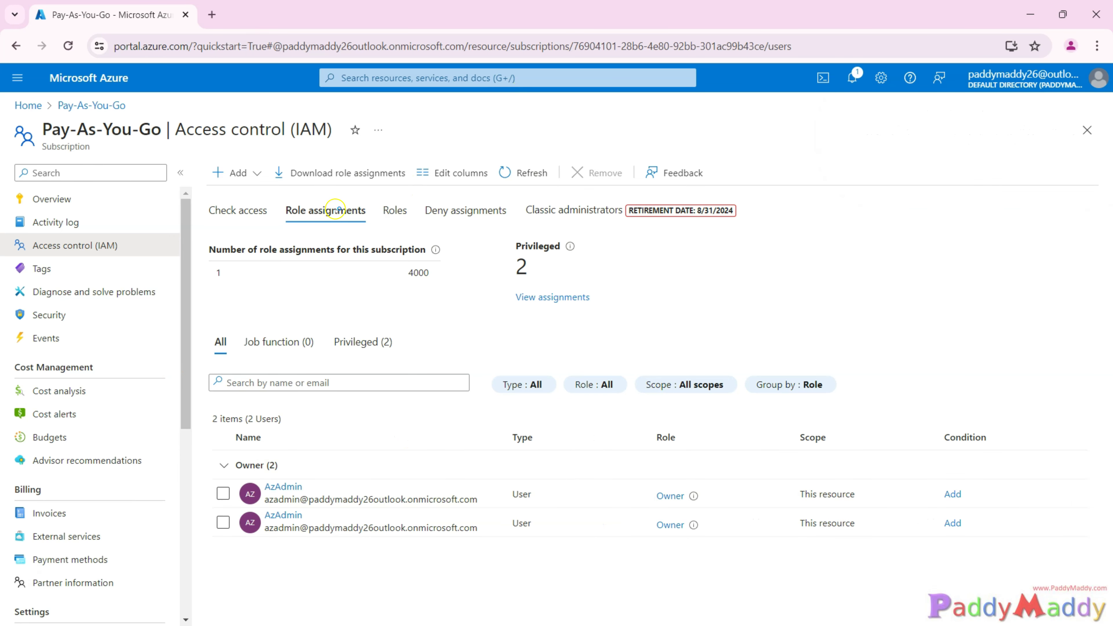
- Check AzAdmin's Owner entry in the subscription's role assignments, including the privileged ones
{"action": "left_click_drag", "start_coordinate": [526, 139], "coordinate": [574, 137]}
{"action": "left_click_drag", "start_coordinate": [213, 584], "coordinate": [331, 578]}
{"action": "mouse_move", "coordinate": [690, 459]}
{"action": "left_mouse_down"}
{"action": "mouse_move", "coordinate": [651, 562]}
{"action": "mouse_move", "coordinate": [714, 434]}
{"action": "left_mouse_up"}
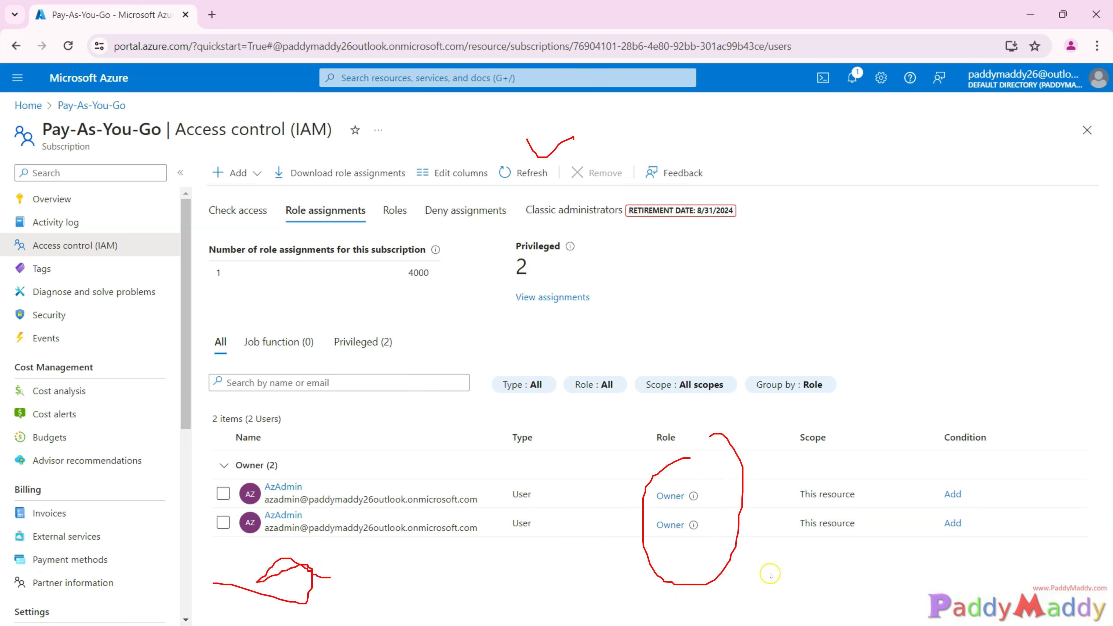
{"action": "key", "text": "Escape"}
{"action": "left_click", "coordinate": [363, 342]}
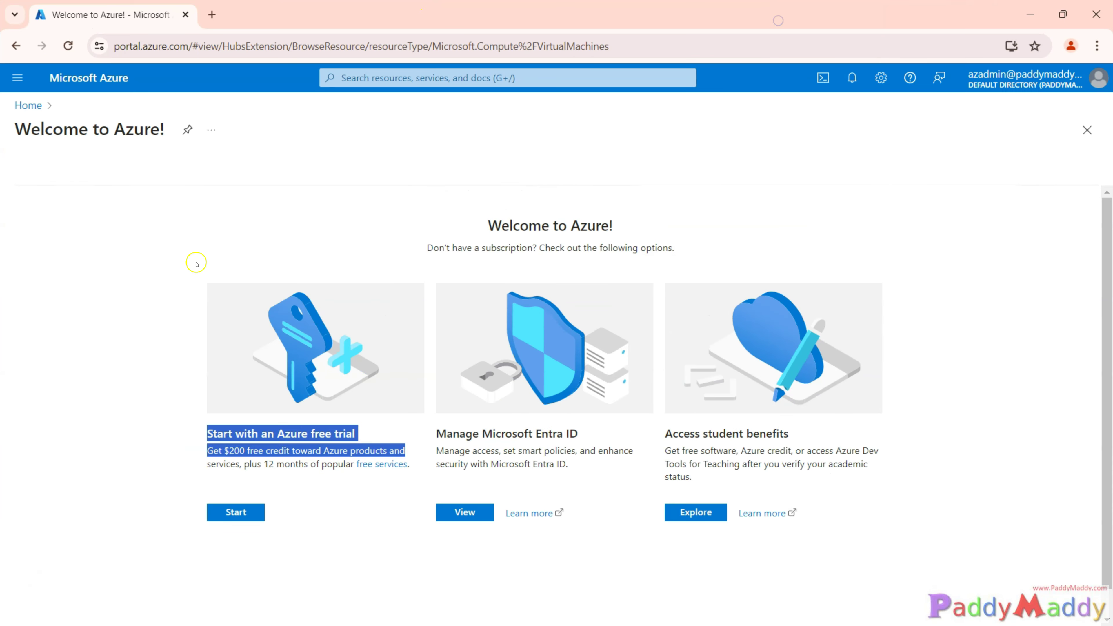
- Switch back to AzAdmin's browser window and reload the Virtual machines page to apply the new subscription access
{"action": "left_click", "coordinate": [196, 263]}
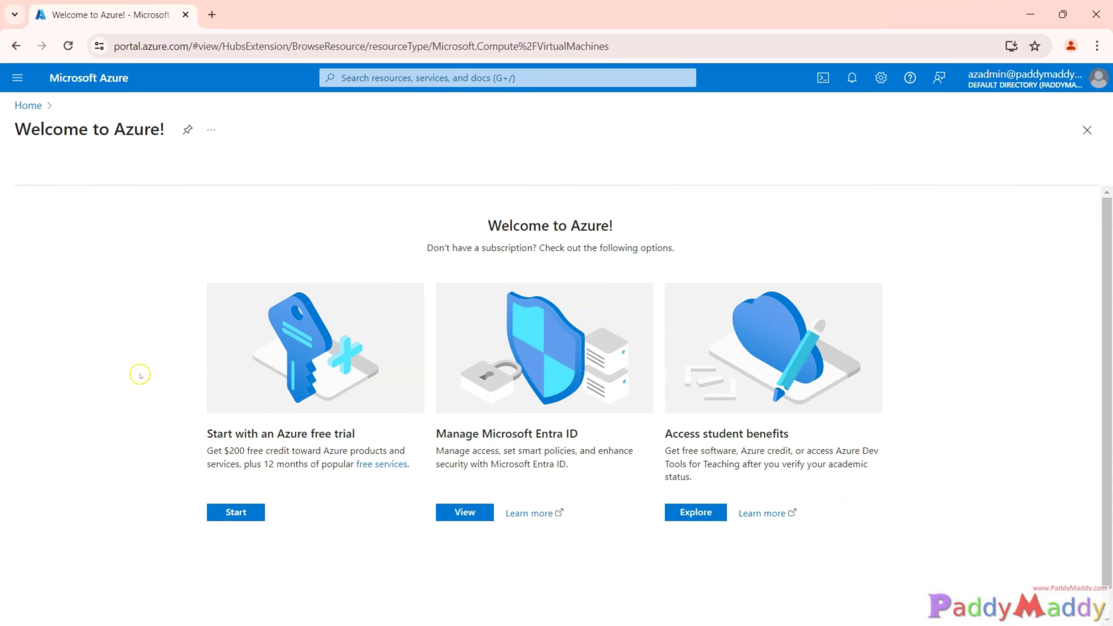
{"action": "mouse_move", "coordinate": [860, 193]}
{"action": "left_mouse_down"}
{"action": "mouse_move", "coordinate": [994, 156]}
{"action": "mouse_move", "coordinate": [971, 158]}
{"action": "mouse_move", "coordinate": [1018, 128]}
{"action": "mouse_move", "coordinate": [1028, 144]}
{"action": "left_mouse_up"}
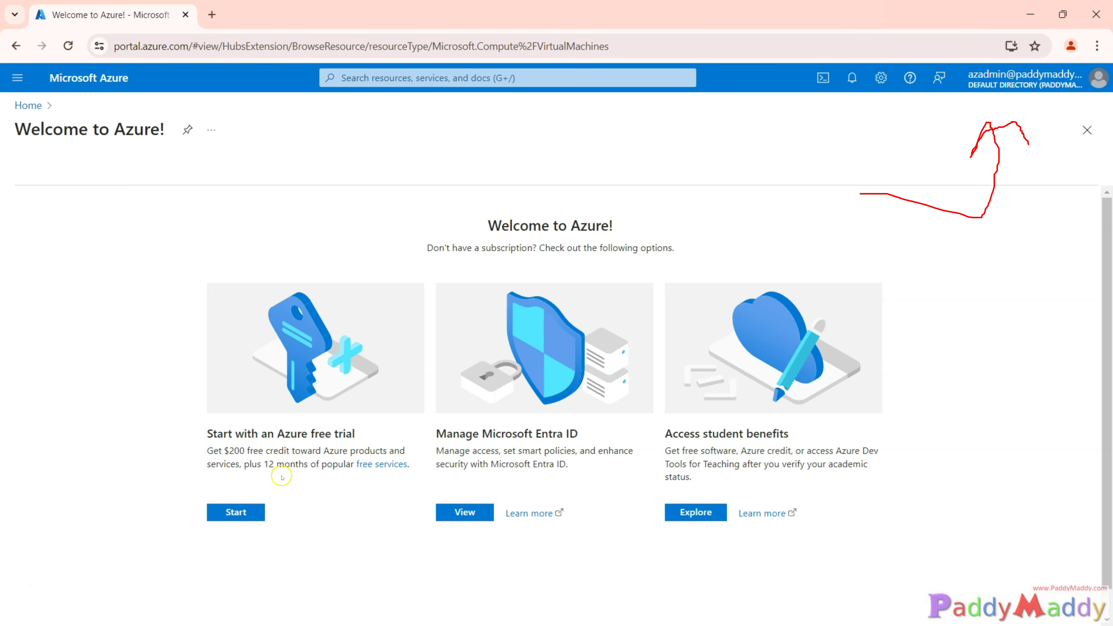
{"action": "mouse_move", "coordinate": [100, 509]}
{"action": "left_mouse_down"}
{"action": "mouse_move", "coordinate": [186, 454]}
{"action": "mouse_move", "coordinate": [202, 456]}
{"action": "mouse_move", "coordinate": [203, 483]}
{"action": "left_mouse_up"}
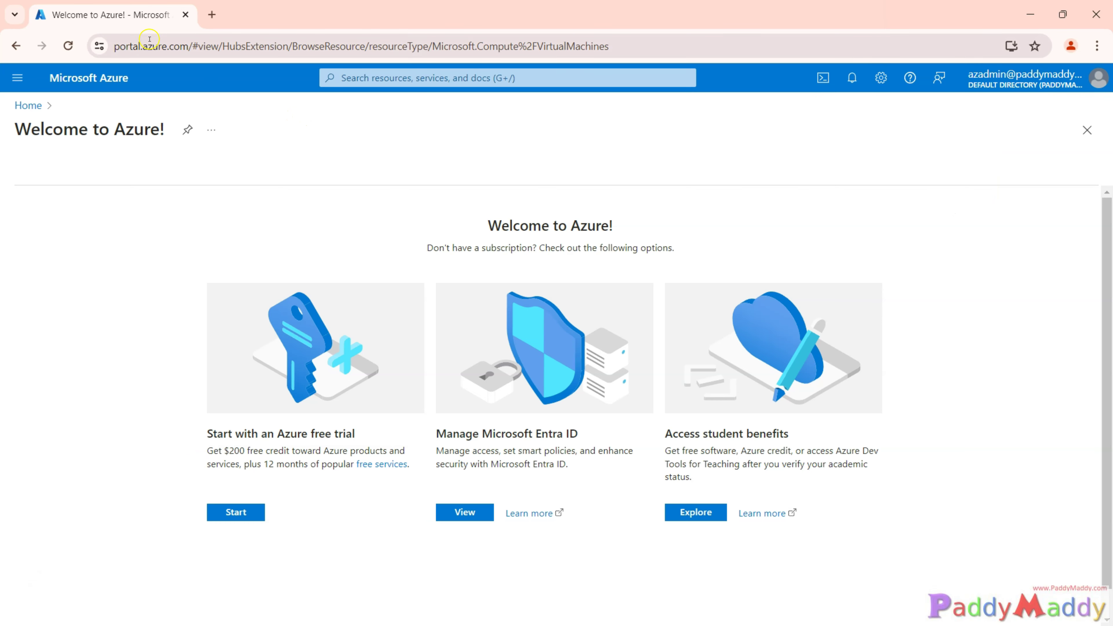
{"action": "left_click", "coordinate": [68, 46]}
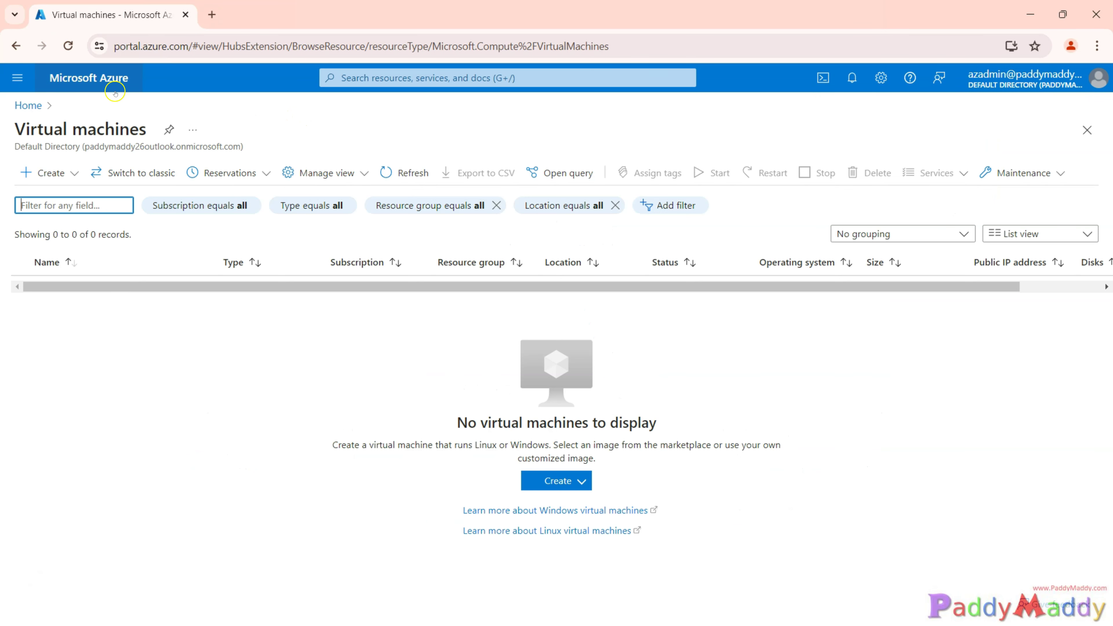
- Go to Subscriptions from the portal home page and view the Pay-As-You-Go subscription's overview as AzAdmin
{"action": "left_click", "coordinate": [105, 73]}
{"action": "left_click", "coordinate": [232, 529]}
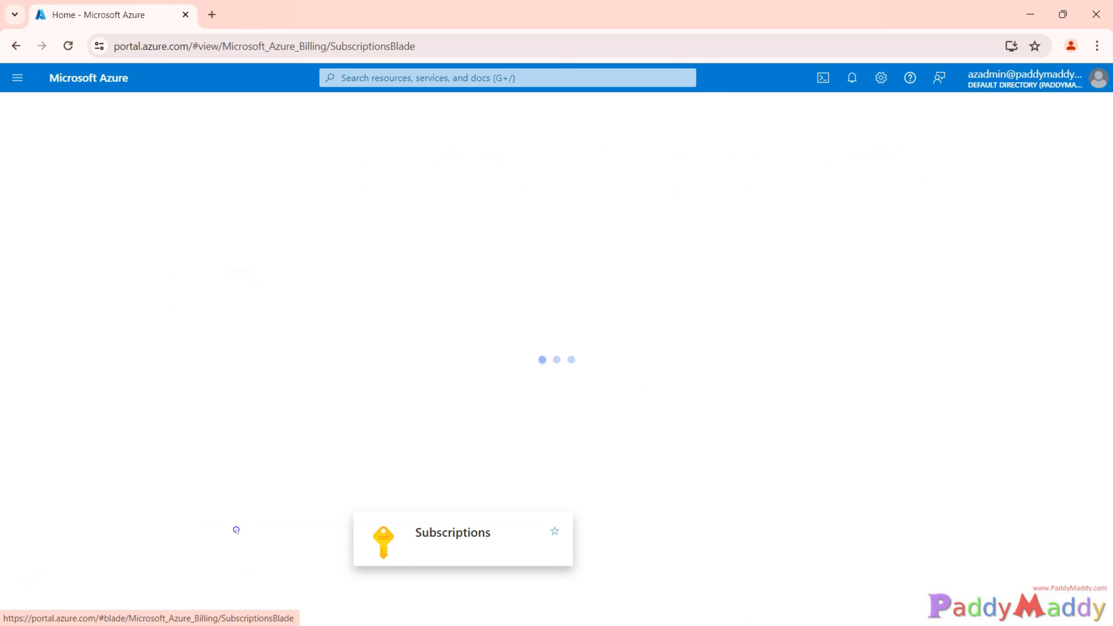
{"action": "left_click", "coordinate": [1023, 81]}
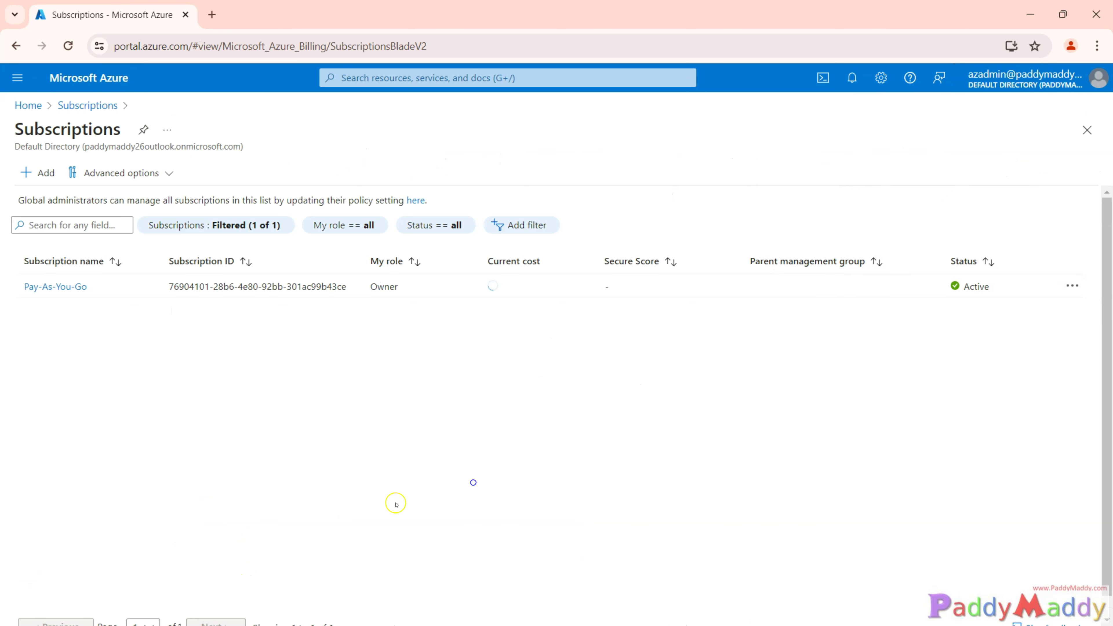
{"action": "left_click", "coordinate": [50, 286]}
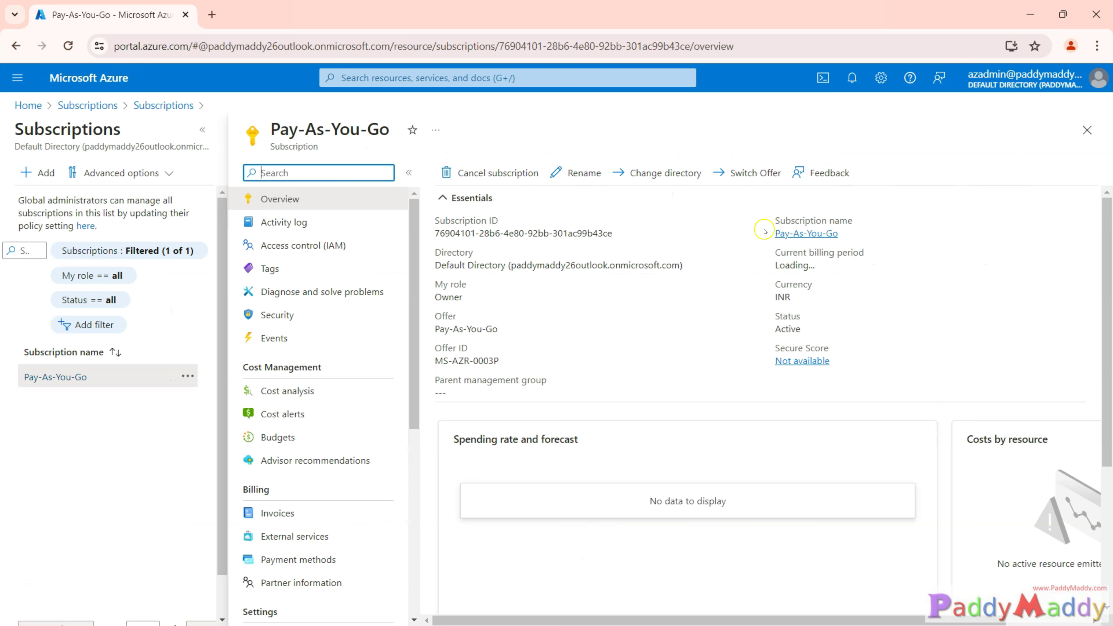
- Return to the portal home page, open Microsoft Entra ID and view the directory's list of all users
{"action": "left_click", "coordinate": [28, 106]}
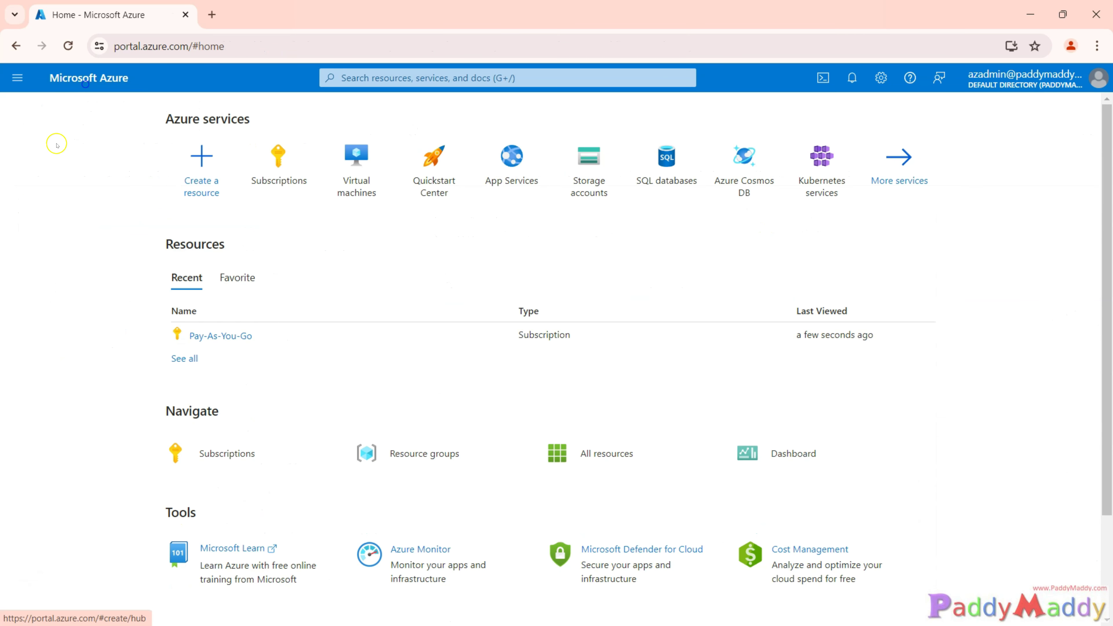
{"action": "left_click", "coordinate": [17, 78]}
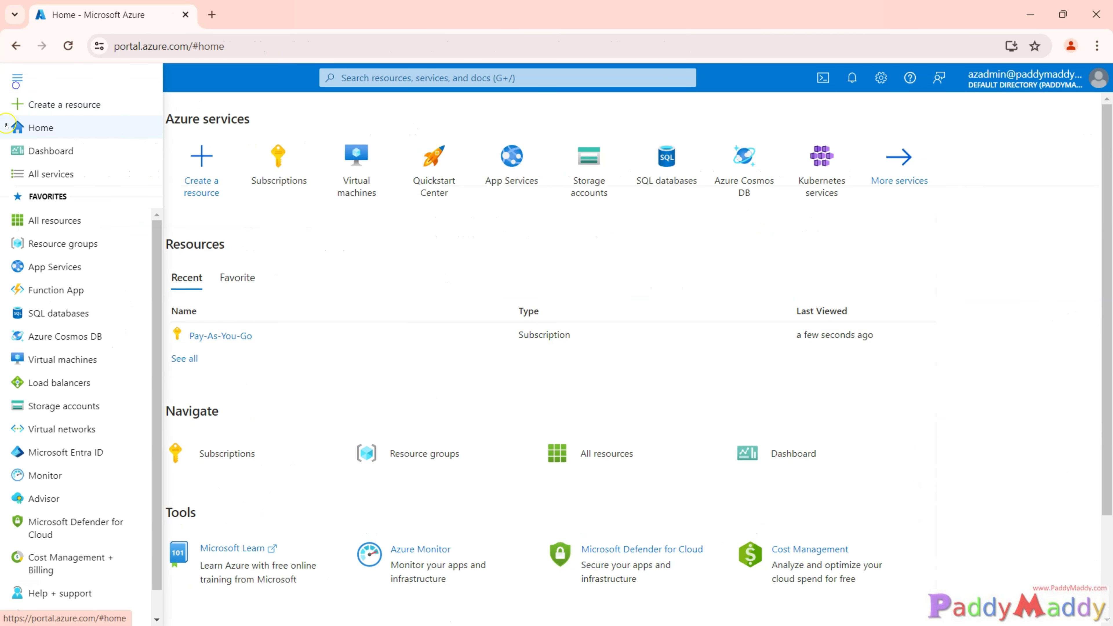
{"action": "left_click", "coordinate": [63, 454]}
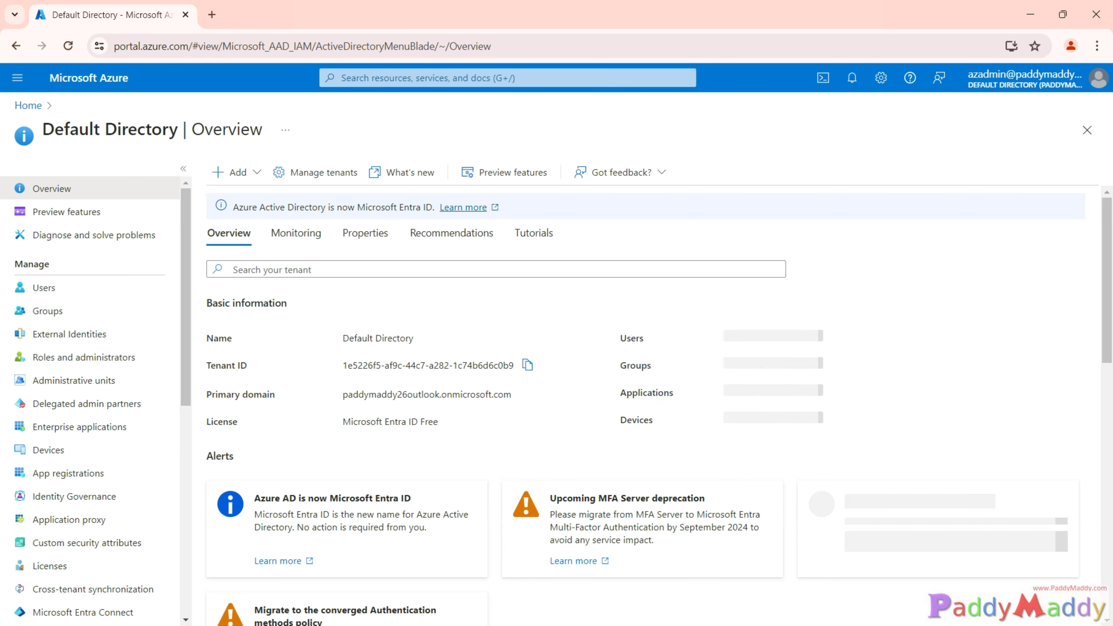
{"action": "left_click", "coordinate": [82, 287]}
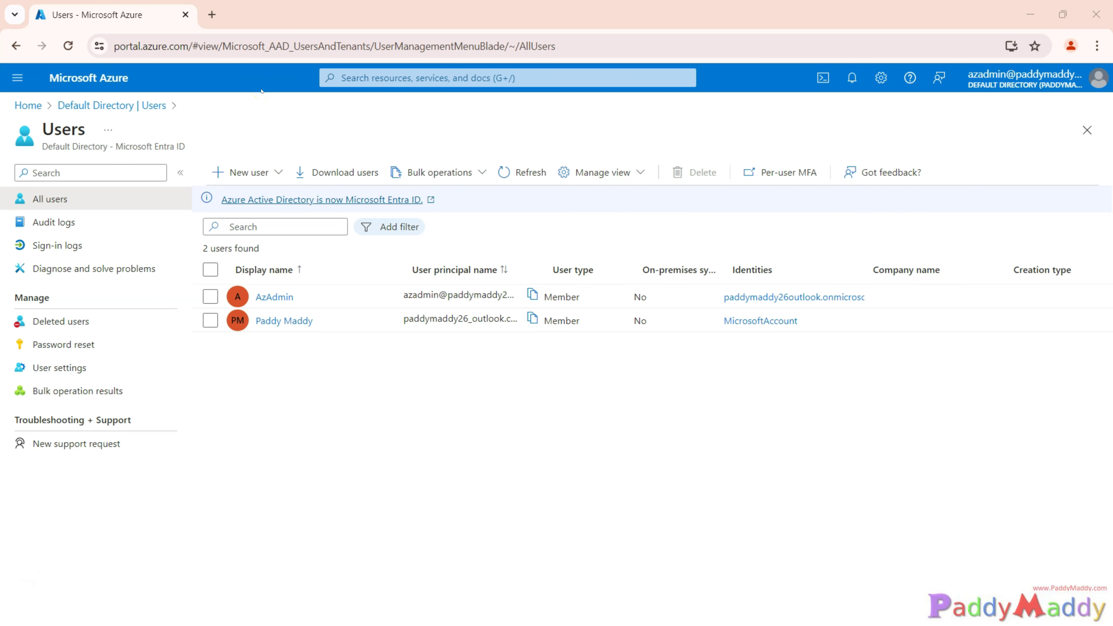
{"action": "left_click", "coordinate": [247, 87]}
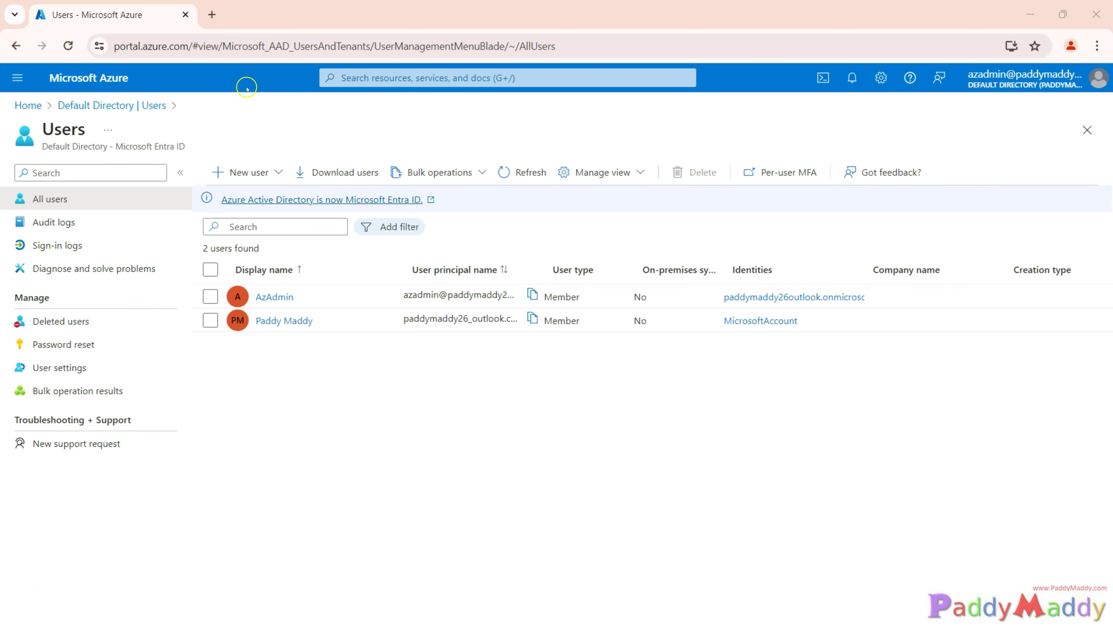